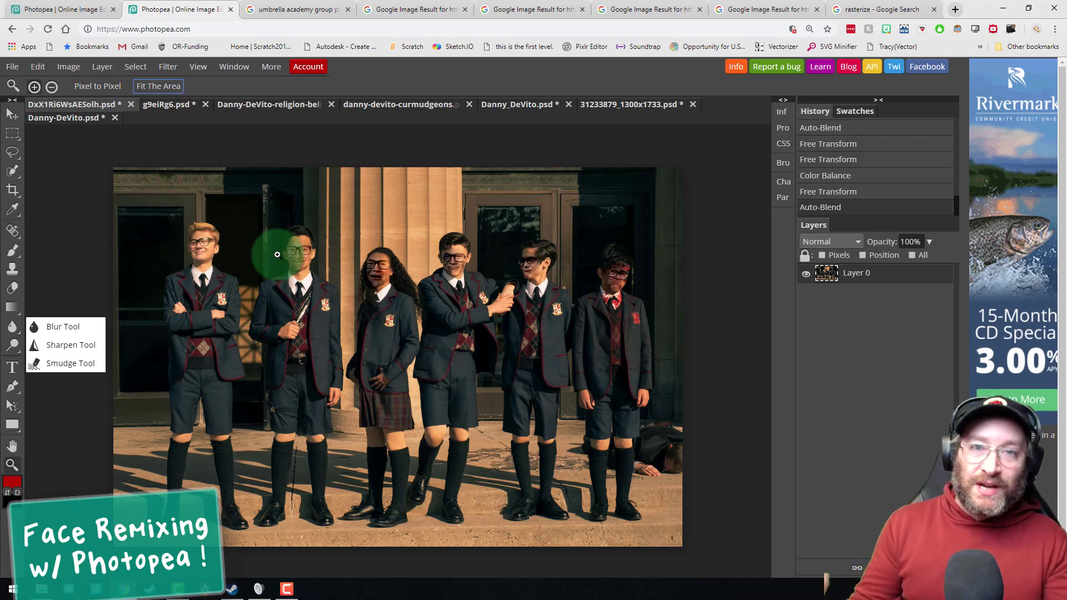
# Step: Examine the swapped faces in the finished group photo up close, from the first student across to the last
pyautogui.click(219, 244)
pyautogui.scroll(2, 190, 256)
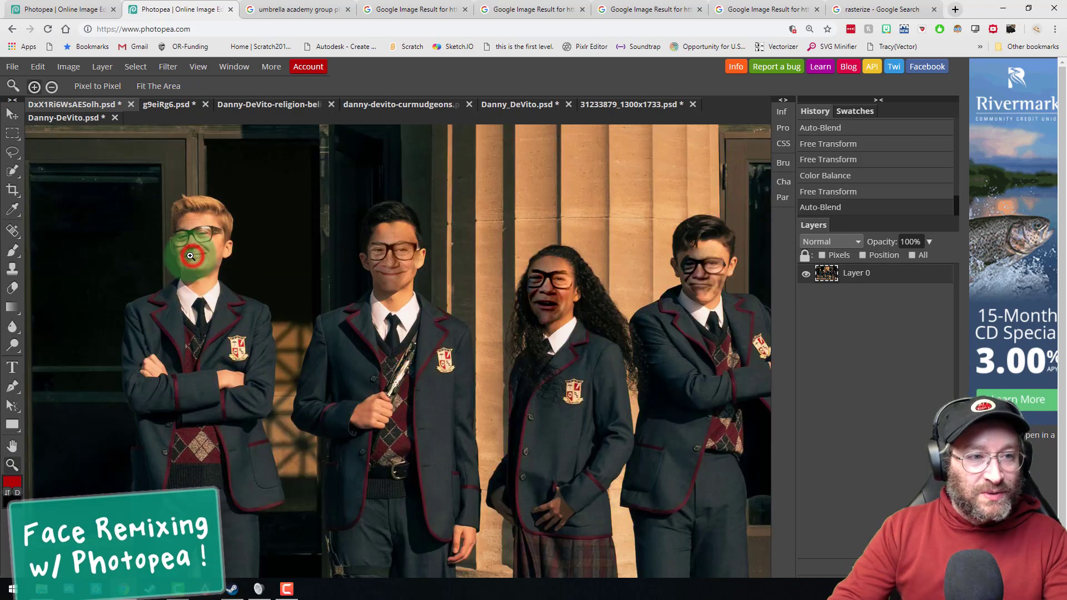
pyautogui.scroll(1, 190, 255)
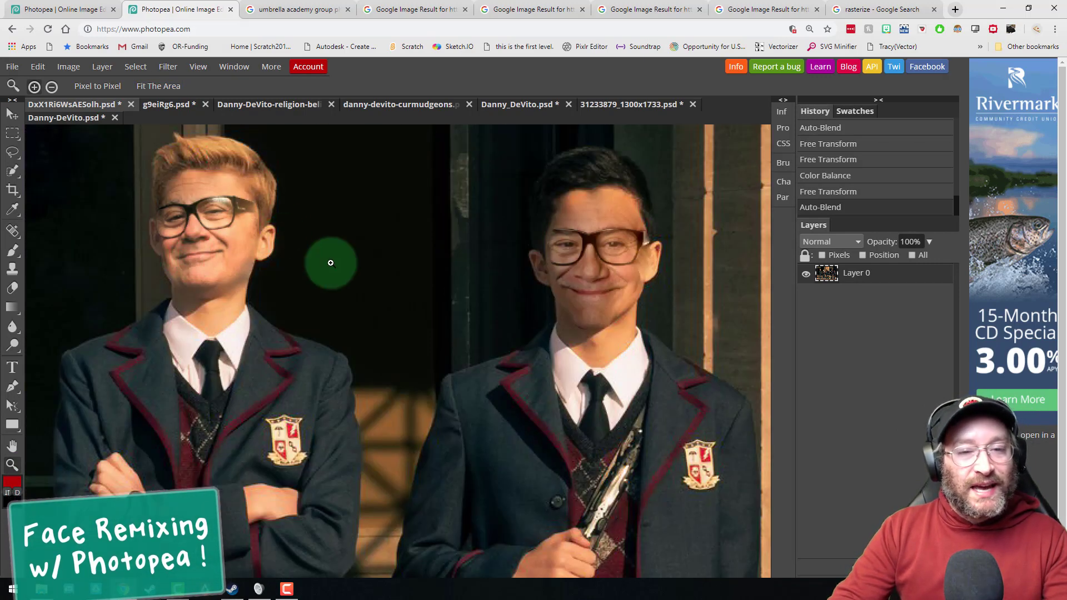
pyautogui.click(13, 446)
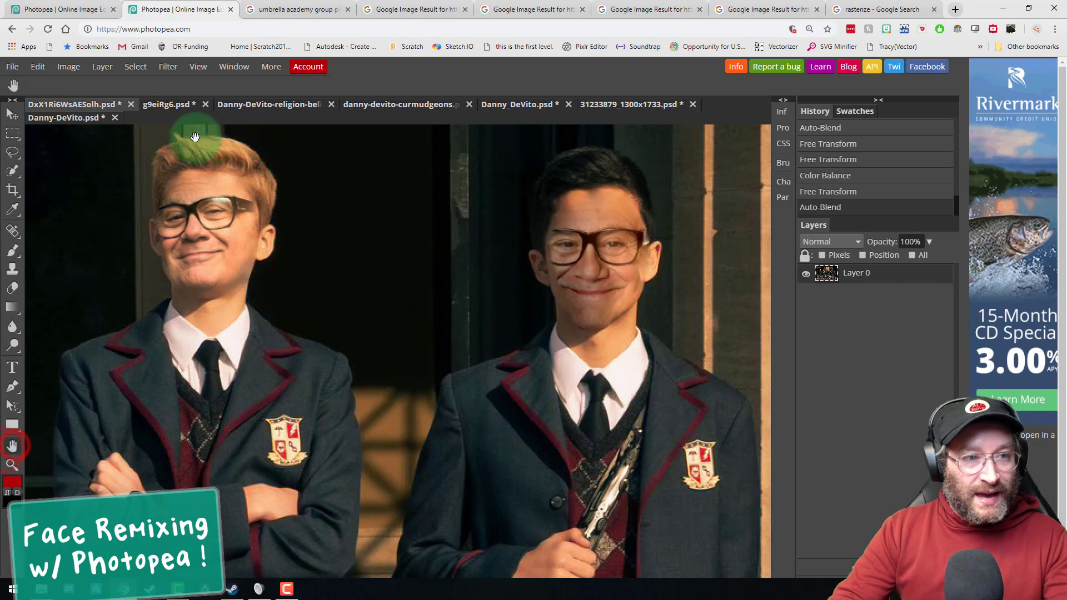
pyautogui.moveTo(547, 333); pyautogui.dragTo(381, 300)
pyautogui.moveTo(643, 315); pyautogui.dragTo(430, 283)
pyautogui.moveTo(667, 336); pyautogui.dragTo(376, 302)
pyautogui.moveTo(612, 319); pyautogui.dragTo(416, 311)
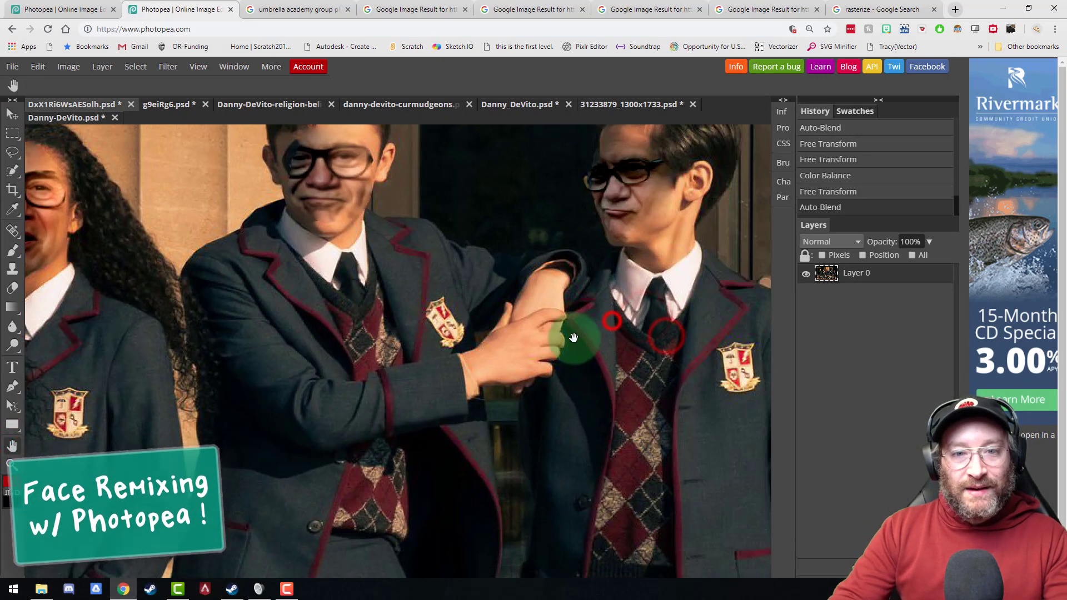
pyautogui.moveTo(576, 339); pyautogui.dragTo(338, 289)
pyautogui.moveTo(691, 298); pyautogui.dragTo(446, 338)
pyautogui.moveTo(552, 338); pyautogui.dragTo(565, 371)
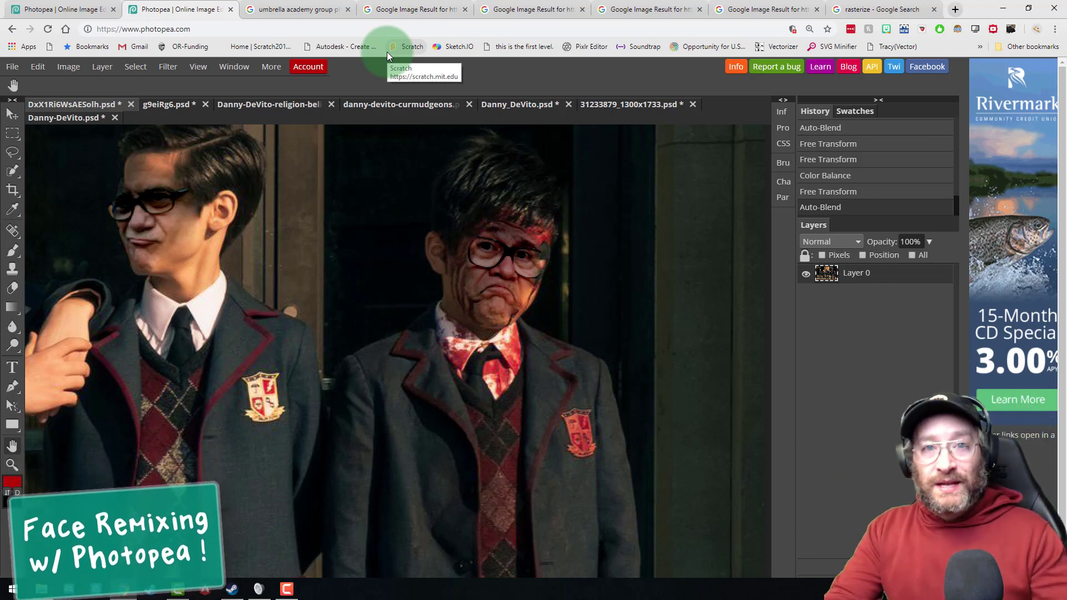
# Step: Search Google Images for "group photos" and open the image size filter options
pyautogui.click(156, 83)
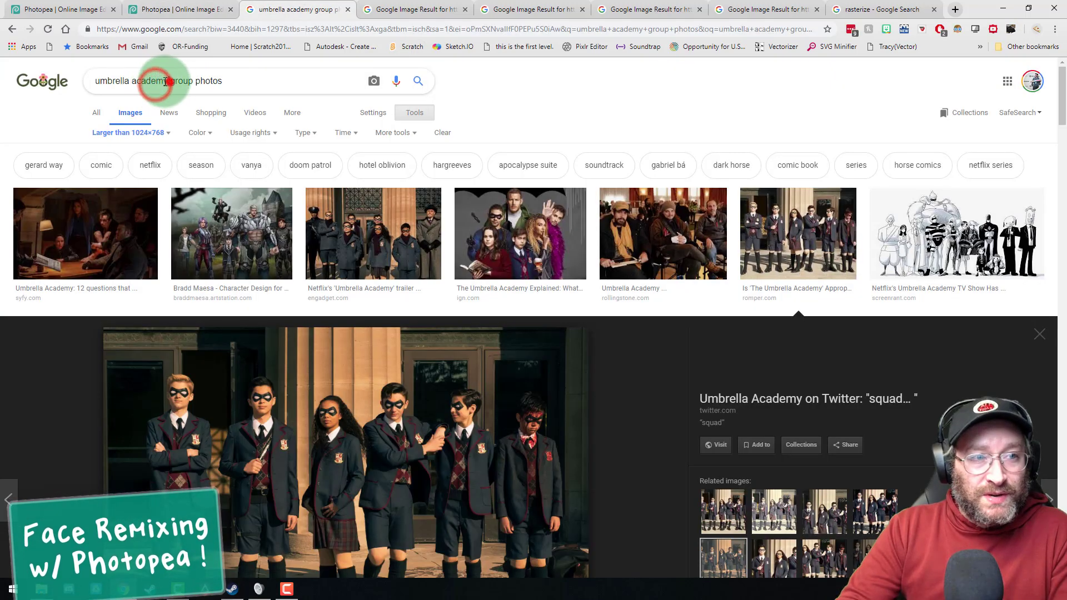
pyautogui.moveTo(168, 82); pyautogui.dragTo(3, 71)
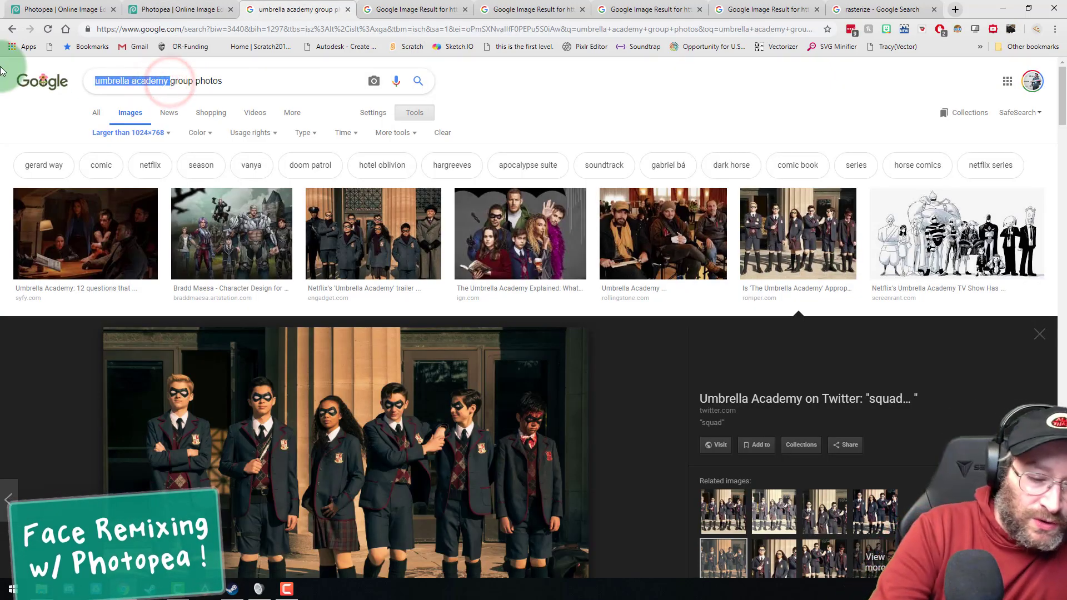
pyautogui.press('BackSpace')
pyautogui.press('Return')
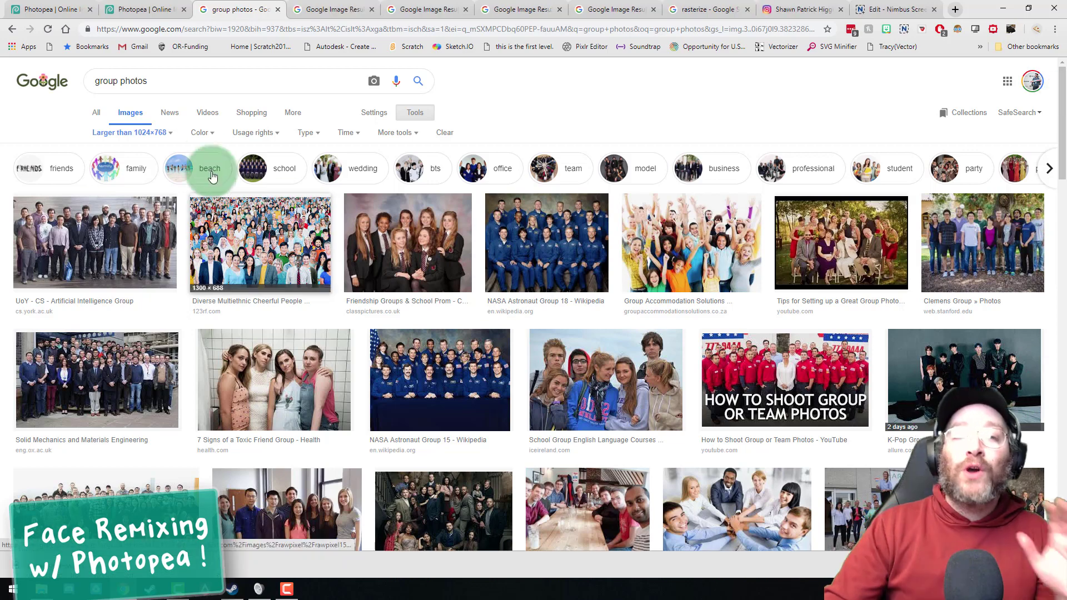
pyautogui.click(157, 134)
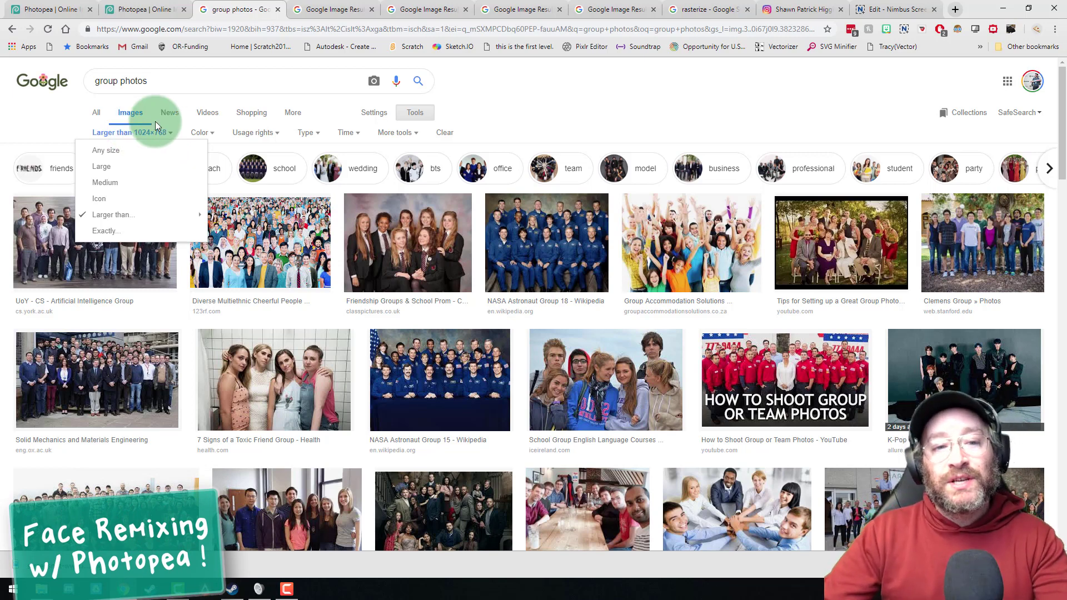
# Step: Look over the Danny DeVito portrait, the BTS group photo and the finished composite as examples of source images and result
pyautogui.moveTo(553, 227); pyautogui.dragTo(332, 10)
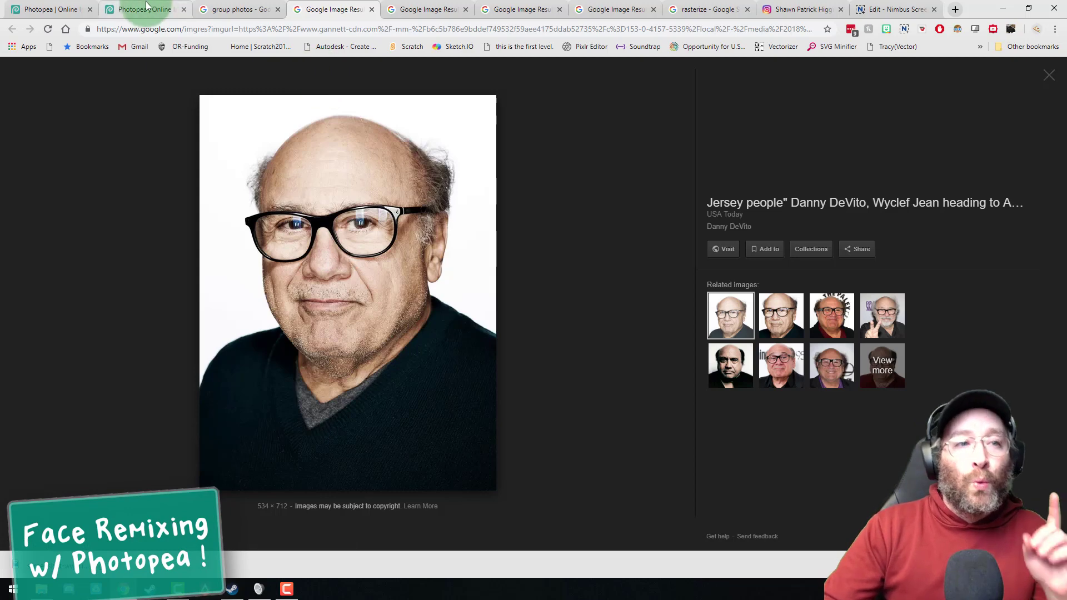
pyautogui.click(235, 9)
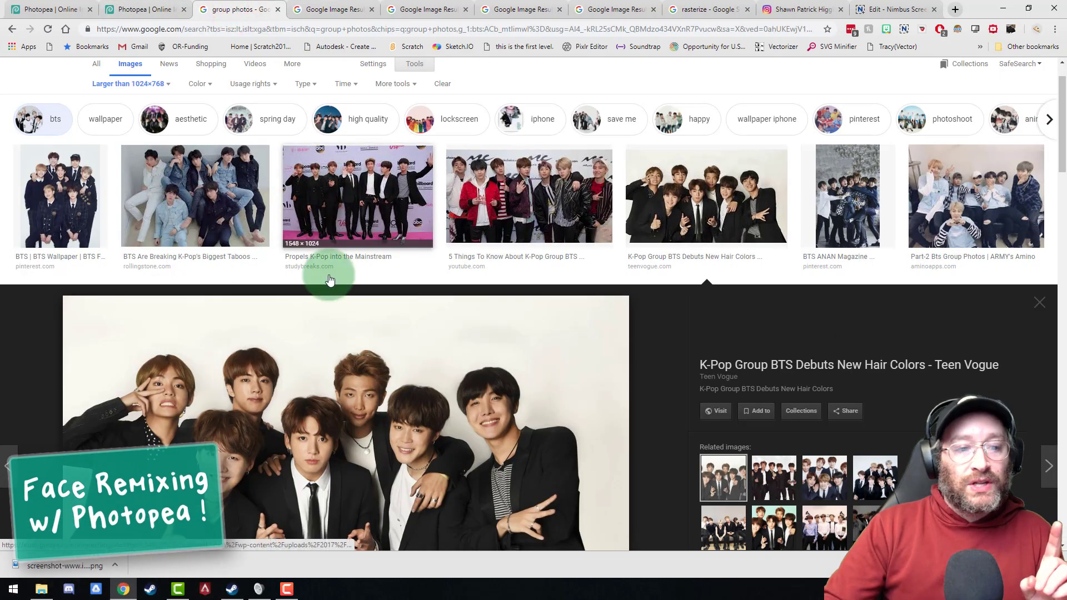
pyautogui.scroll(-1, 289, 334)
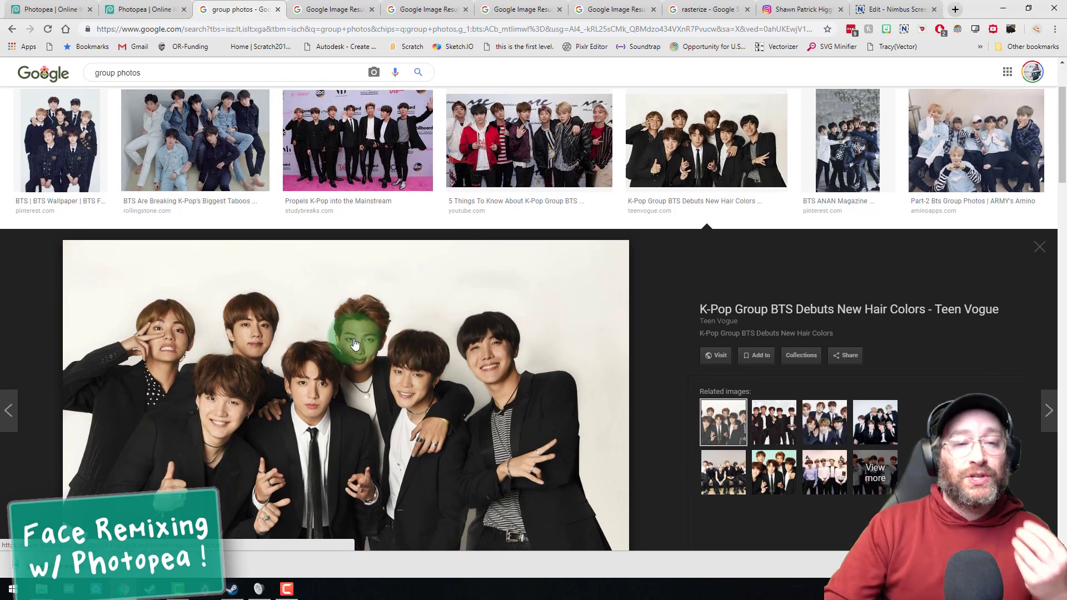
pyautogui.click(142, 9)
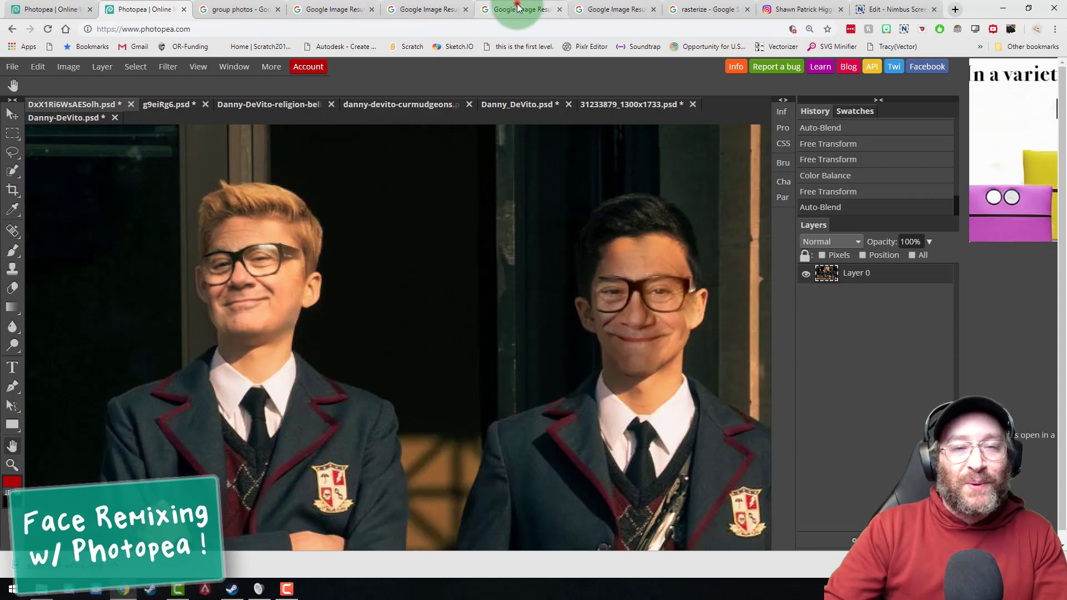
pyautogui.click(517, 8)
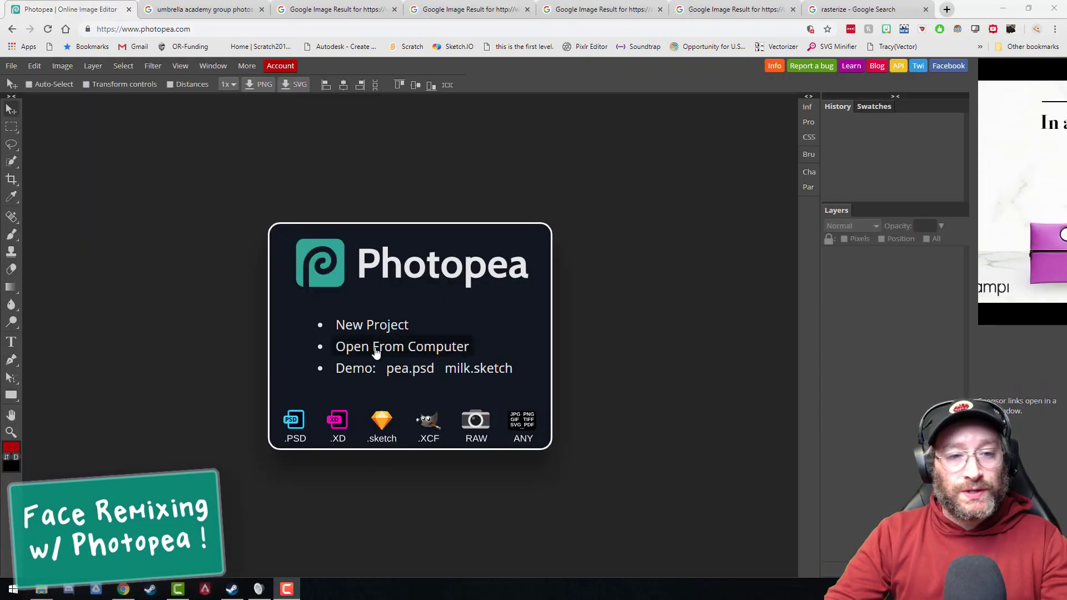
# Step: Open the group photo DxX1Ri6WsAESolh from the 17- Face Remixing folder on the computer
pyautogui.click(396, 348)
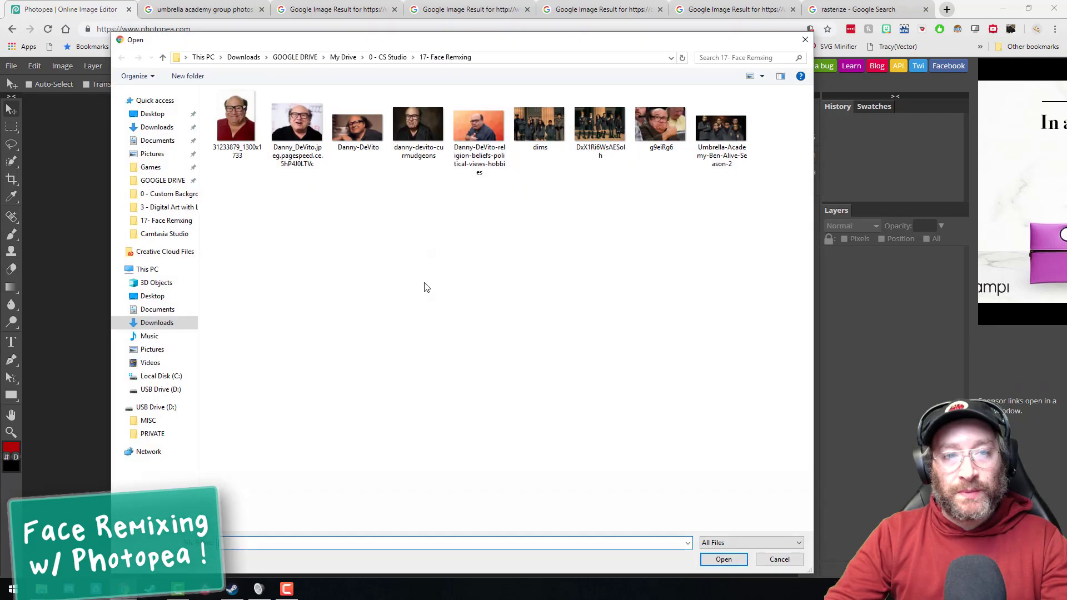
pyautogui.click(599, 129)
pyautogui.doubleClick(599, 125)
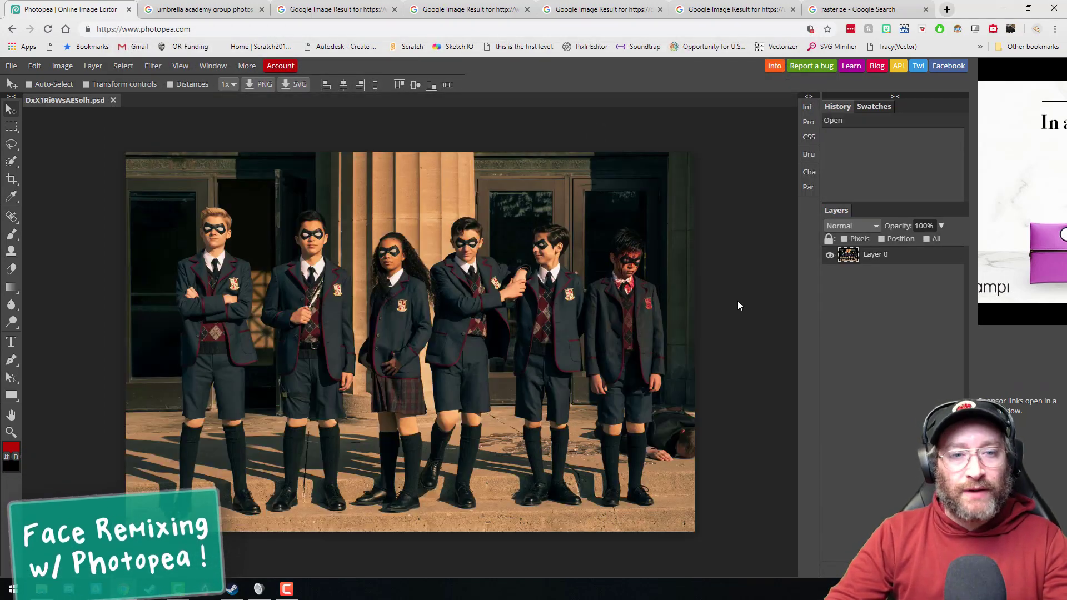
pyautogui.click(11, 65)
pyautogui.click(23, 98)
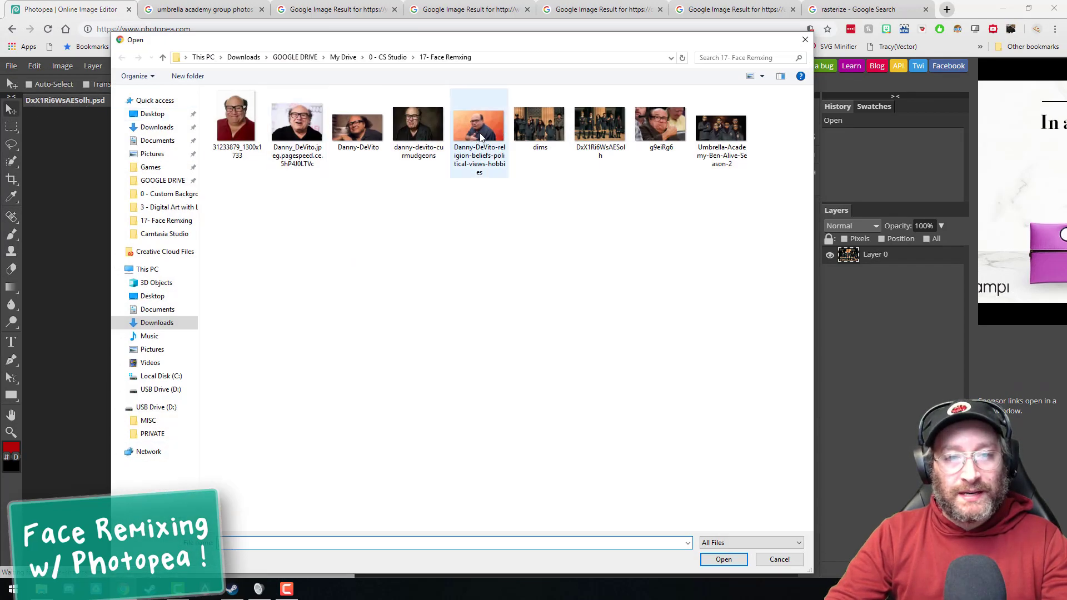
pyautogui.click(804, 39)
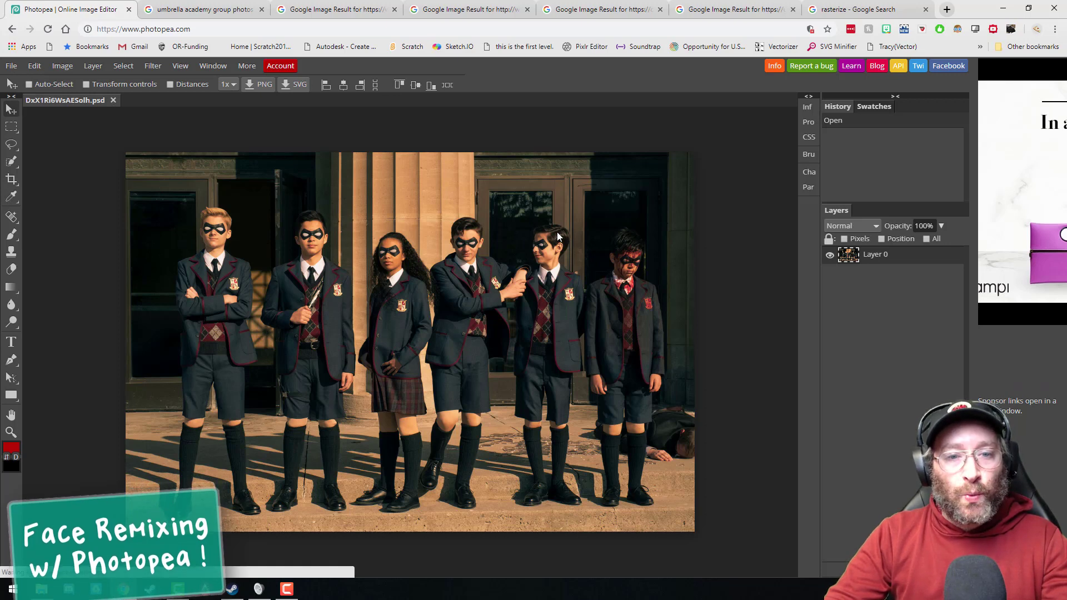
# Step: Open the DeVito thumbs-up photo g9eiRg6 as a second document
pyautogui.click(10, 67)
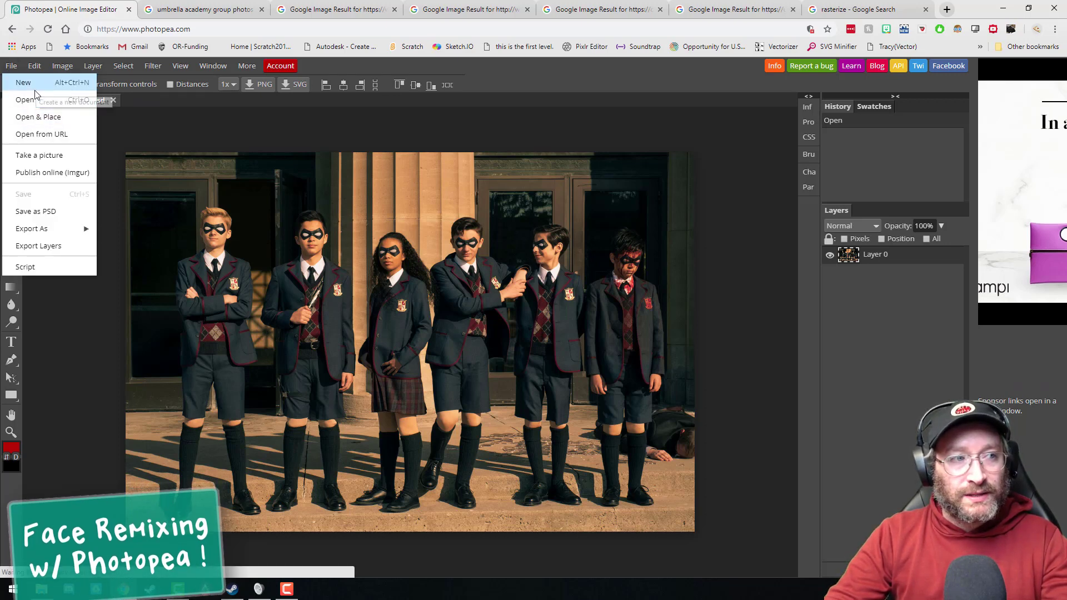
pyautogui.click(27, 99)
pyautogui.doubleClick(665, 131)
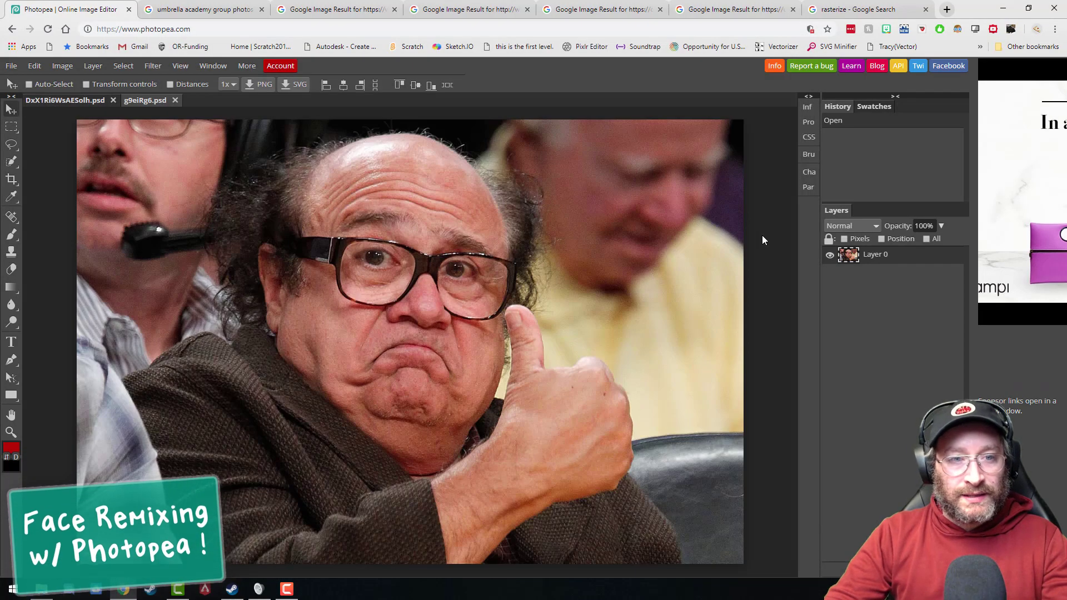
# Step: Outline DeVito's face from forehead to chin, including the glasses, with the Lasso and cut the selection
pyautogui.rightClick(8, 149)
pyautogui.click(8, 150)
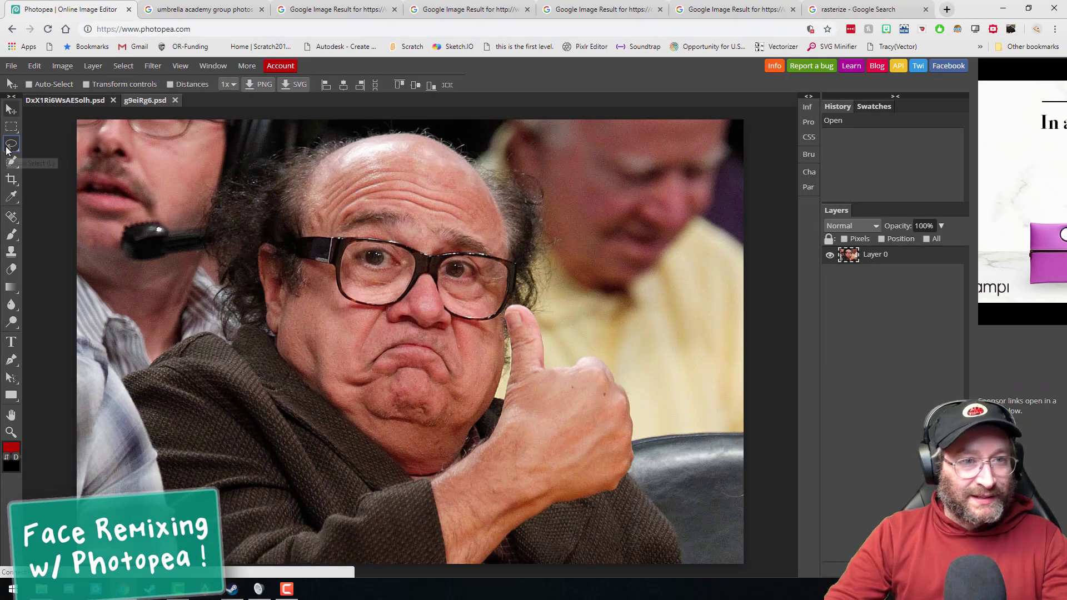
pyautogui.click(7, 149)
pyautogui.moveTo(334, 158)
pyautogui.mouseDown()
pyautogui.moveTo(305, 224)
pyautogui.moveTo(496, 332)
pyautogui.moveTo(307, 172)
pyautogui.mouseUp()
pyautogui.moveTo(385, 165); pyautogui.dragTo(305, 238)
pyautogui.click(302, 167)
pyautogui.moveTo(334, 162)
pyautogui.mouseDown()
pyautogui.moveTo(315, 349)
pyautogui.moveTo(449, 433)
pyautogui.moveTo(505, 326)
pyautogui.moveTo(472, 178)
pyautogui.moveTo(360, 160)
pyautogui.moveTo(326, 167)
pyautogui.mouseUp()
pyautogui.click(35, 66)
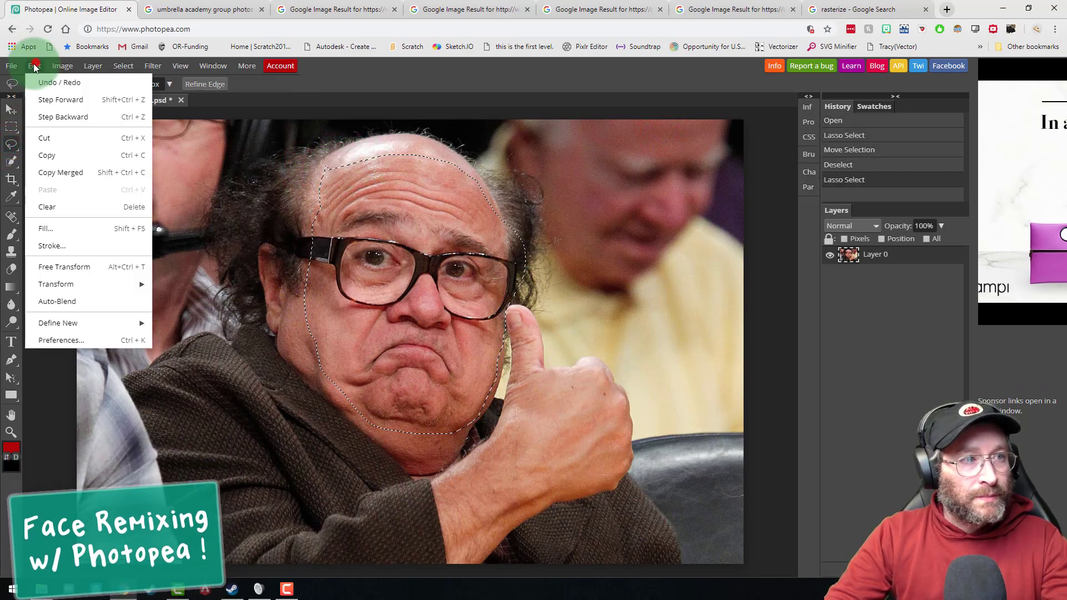
pyautogui.click(42, 138)
# Step: Paste the face into the DxX1Ri6WsAESolh group photo and move it over the chest of the bloodied boy
pyautogui.click(89, 100)
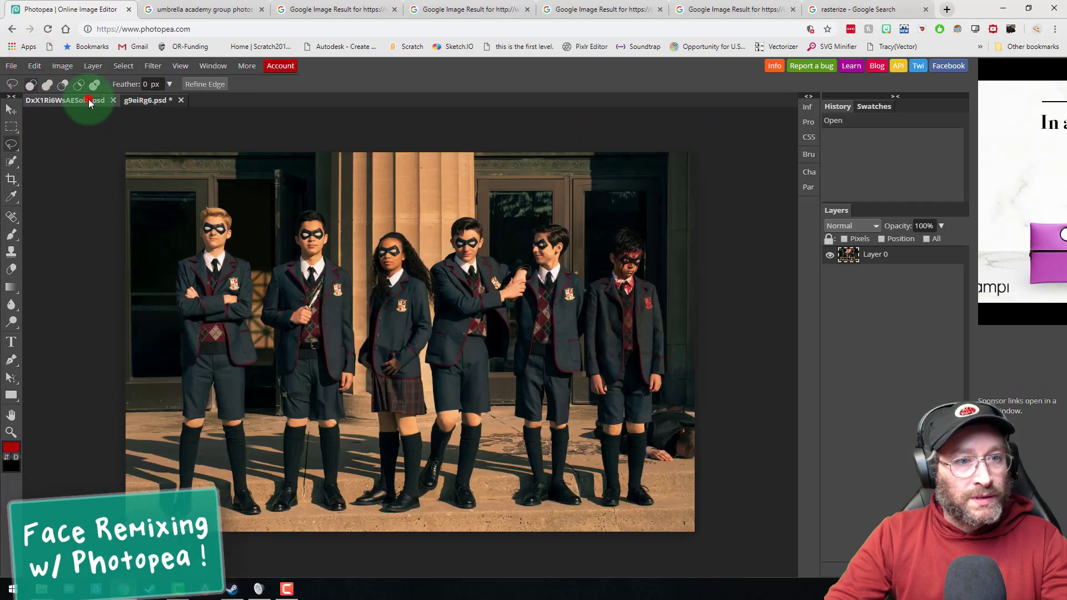
pyautogui.click(32, 66)
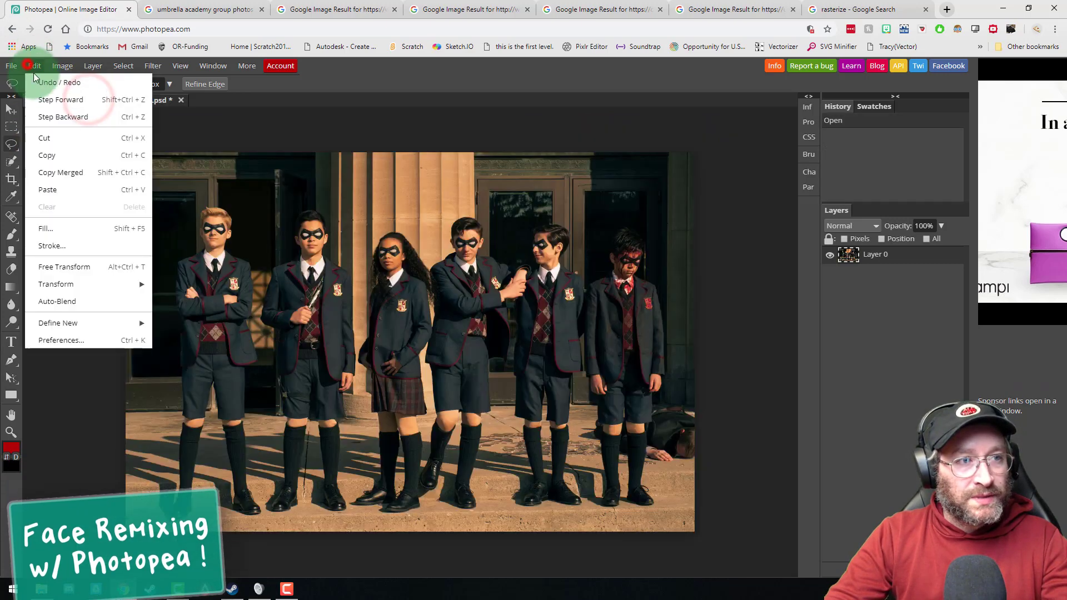
pyautogui.click(48, 189)
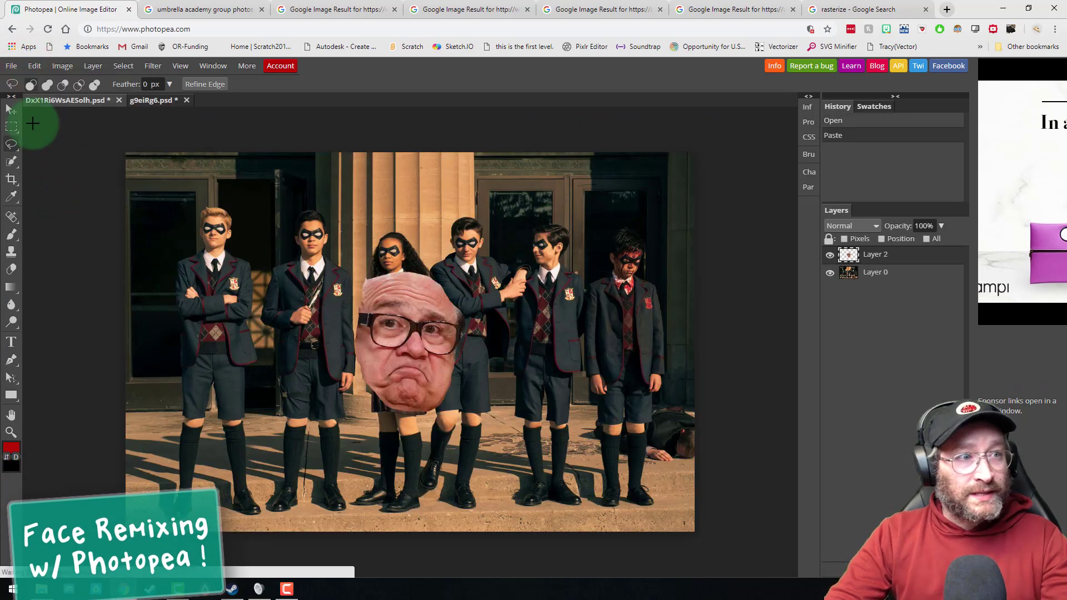
pyautogui.click(11, 111)
pyautogui.moveTo(421, 386); pyautogui.dragTo(600, 370)
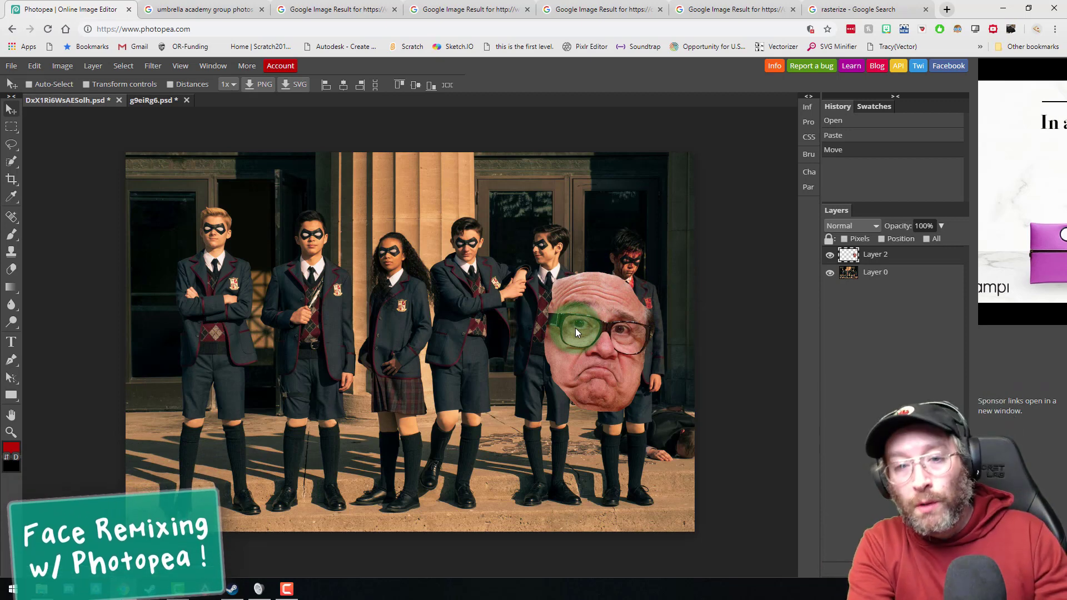
# Step: Free Transform the pasted face down to about 60% and tilt it about 5.6° beside the bloodied boy
pyautogui.scroll(3, 575, 328)
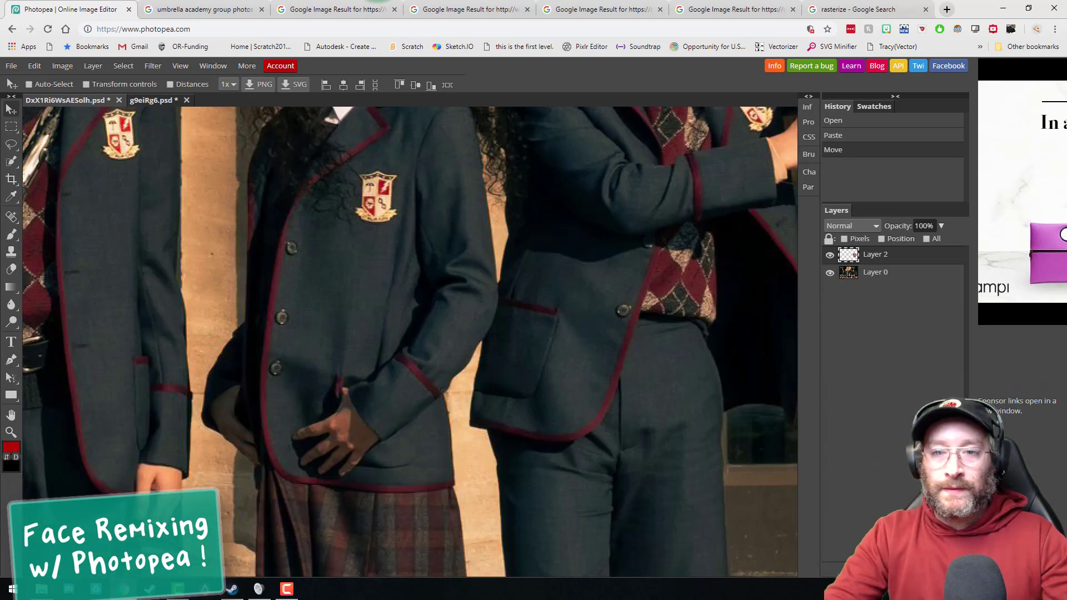
pyautogui.click(11, 415)
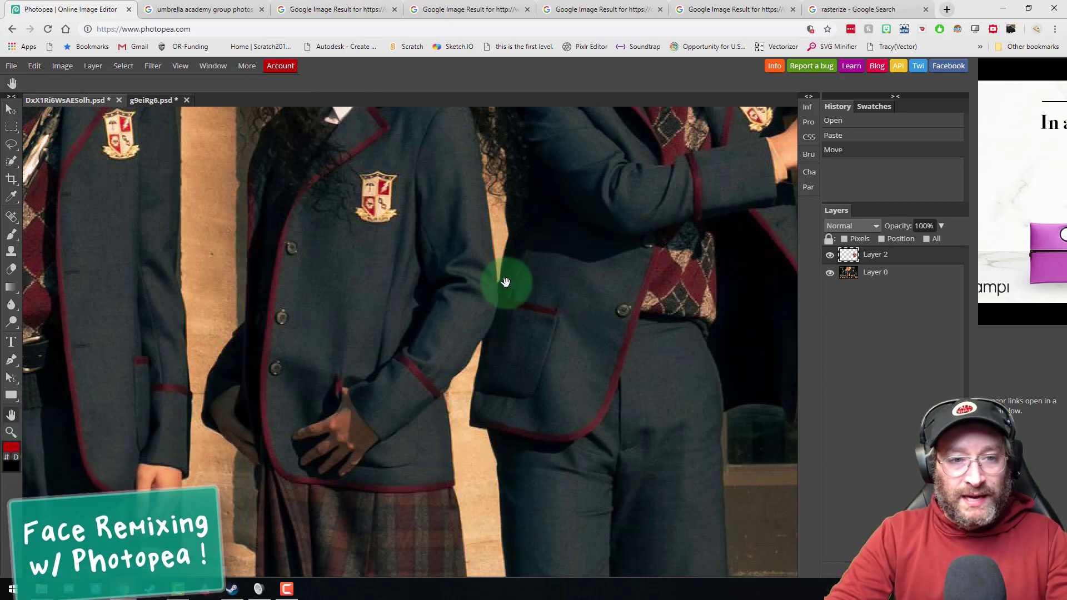
pyautogui.moveTo(506, 282); pyautogui.dragTo(254, 376)
pyautogui.moveTo(661, 240); pyautogui.dragTo(221, 305)
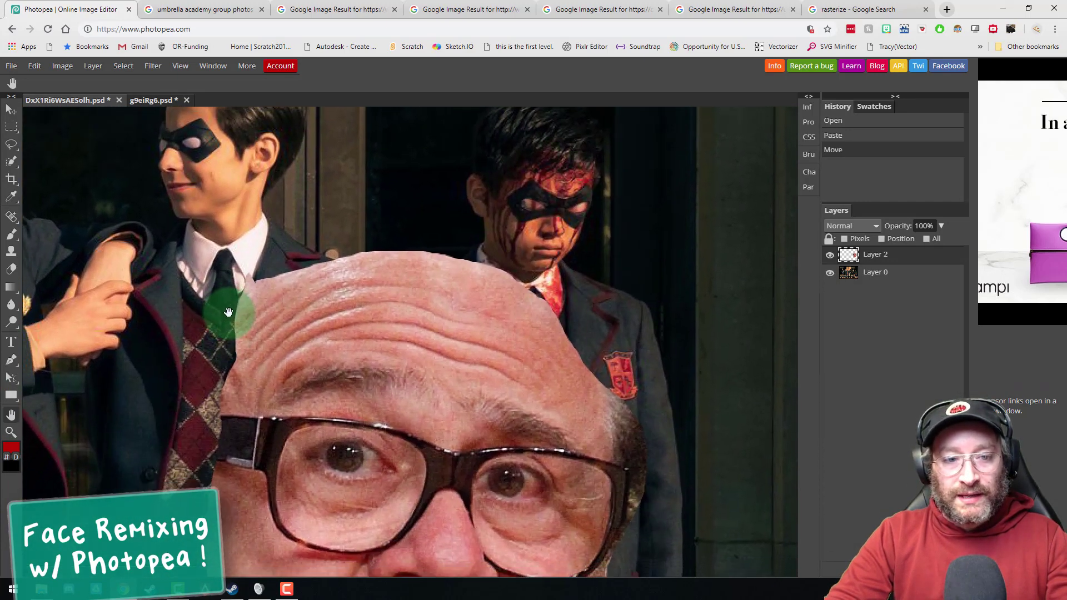
pyautogui.click(11, 109)
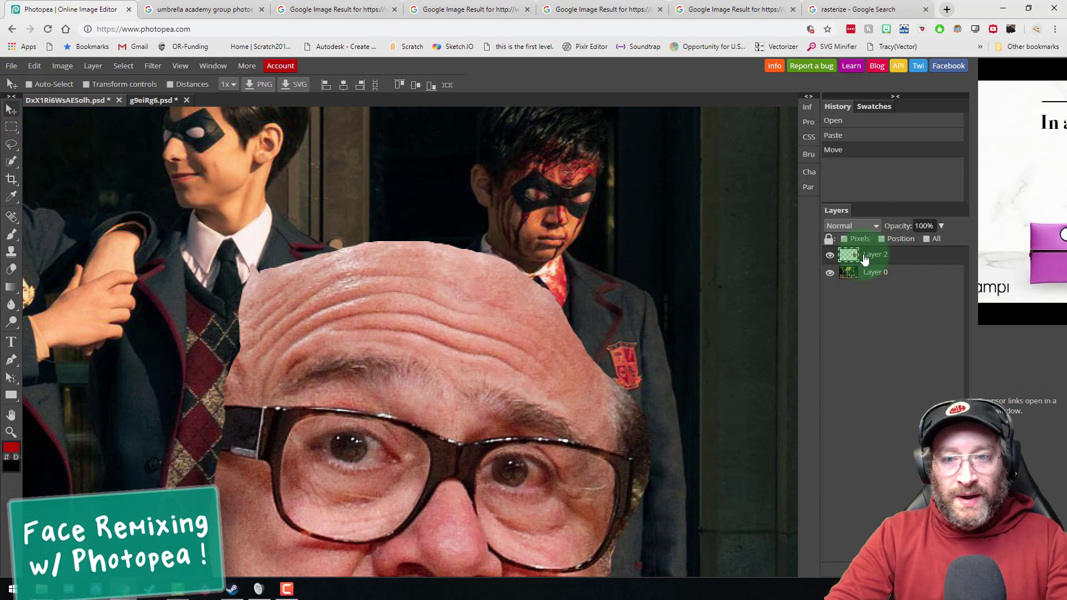
pyautogui.click(35, 66)
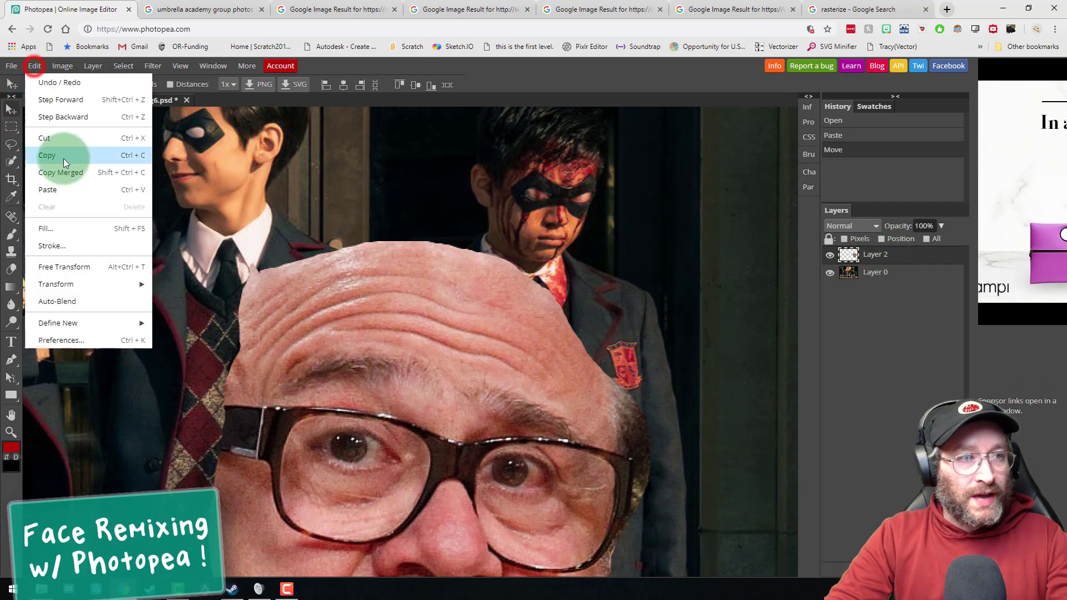
pyautogui.click(74, 268)
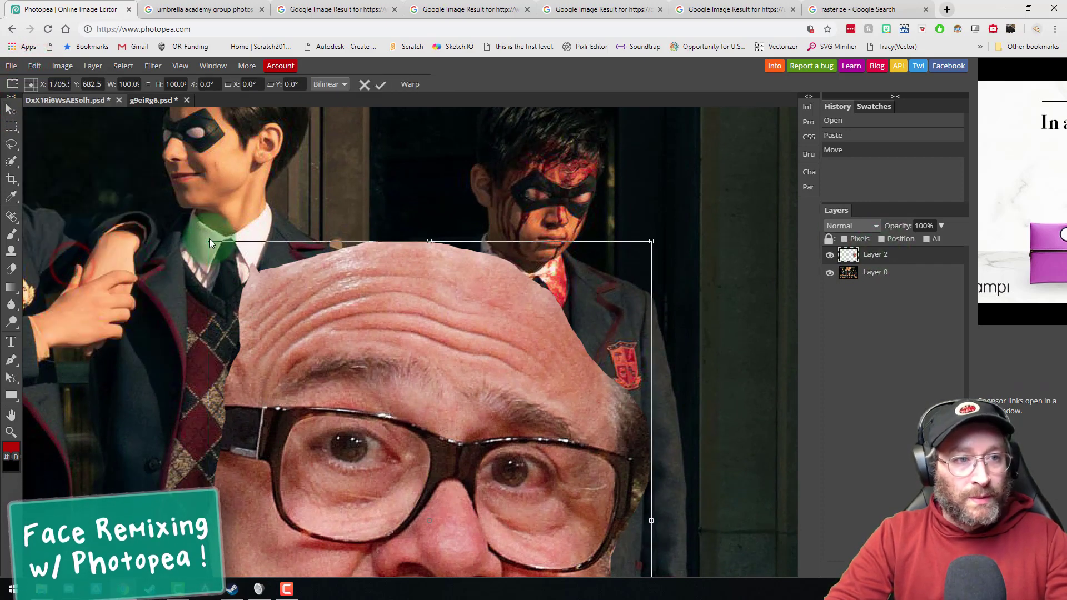
pyautogui.moveTo(208, 241); pyautogui.dragTo(435, 482)
pyautogui.moveTo(480, 512); pyautogui.dragTo(478, 166)
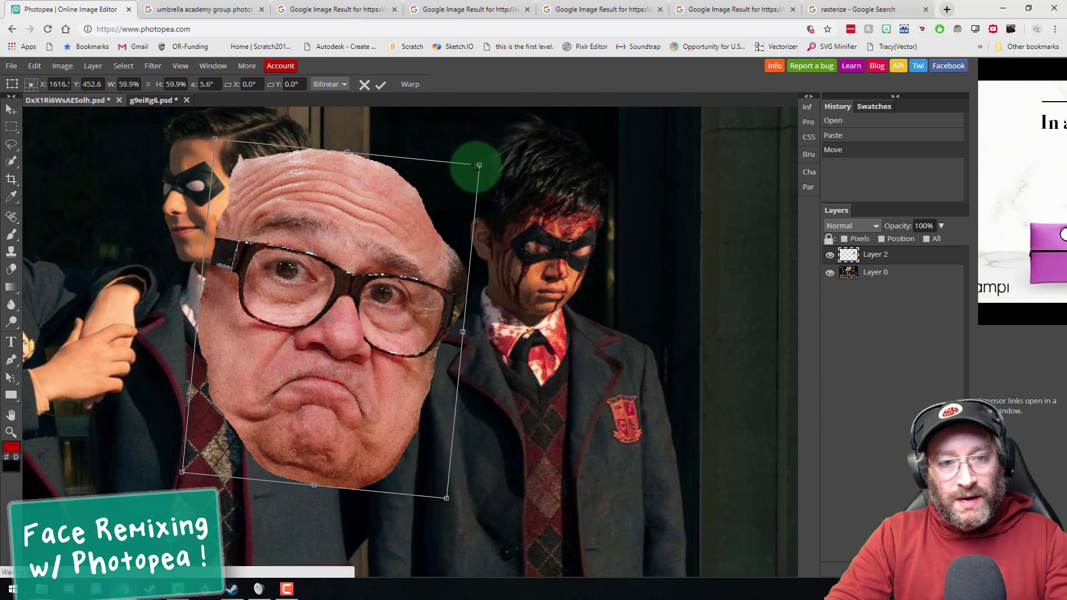
# Step: Shrink the face to about 22.3%, position it over the bloodied boy's face and apply the transform
pyautogui.moveTo(215, 139); pyautogui.dragTo(340, 337)
pyautogui.moveTo(412, 379); pyautogui.dragTo(555, 212)
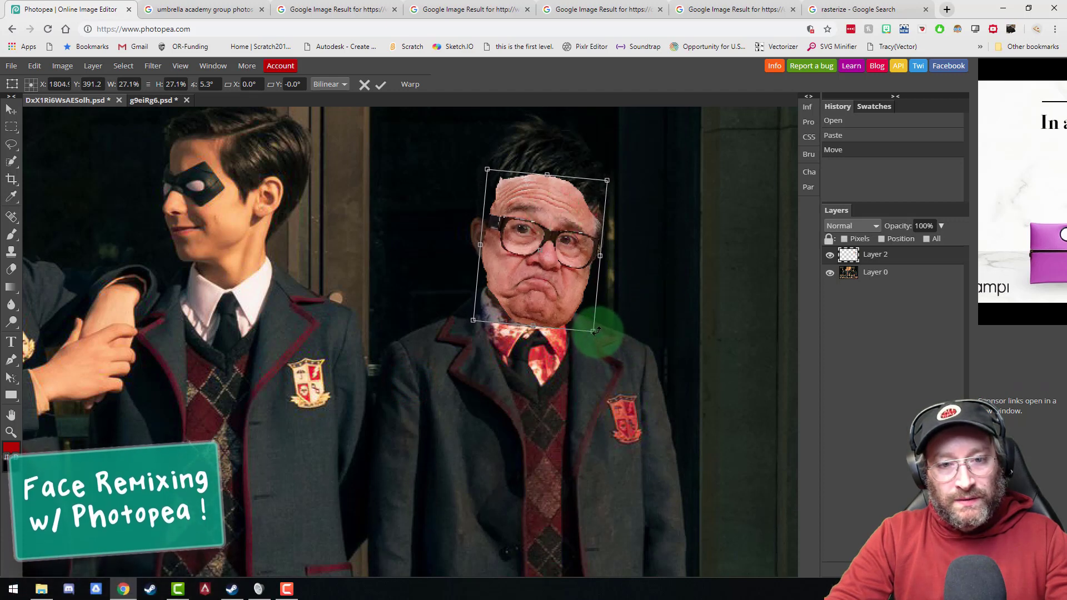
pyautogui.moveTo(593, 331); pyautogui.dragTo(574, 299)
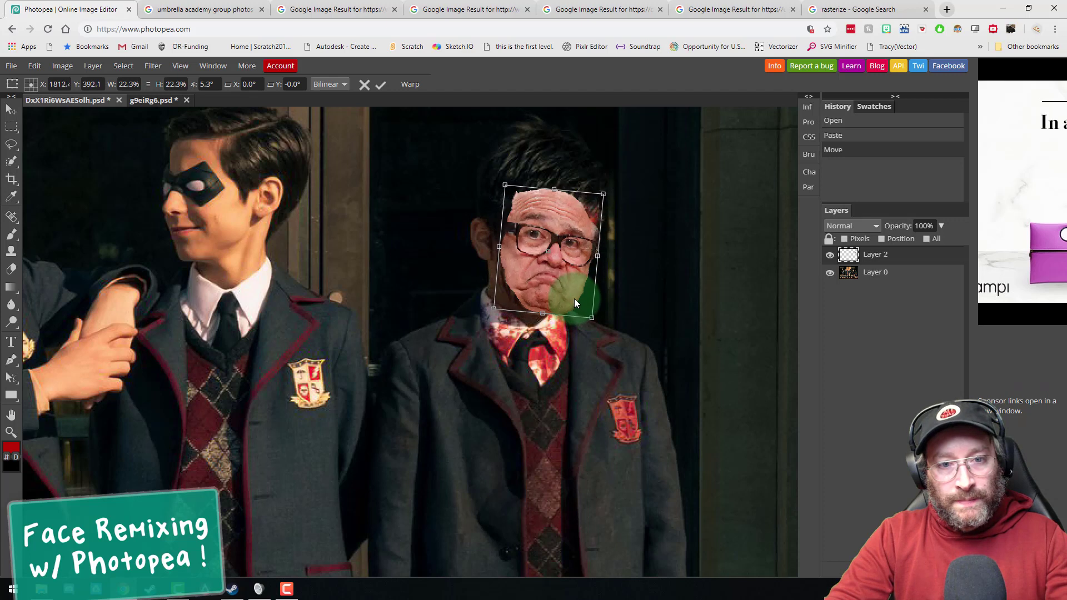
pyautogui.moveTo(596, 344); pyautogui.dragTo(574, 343)
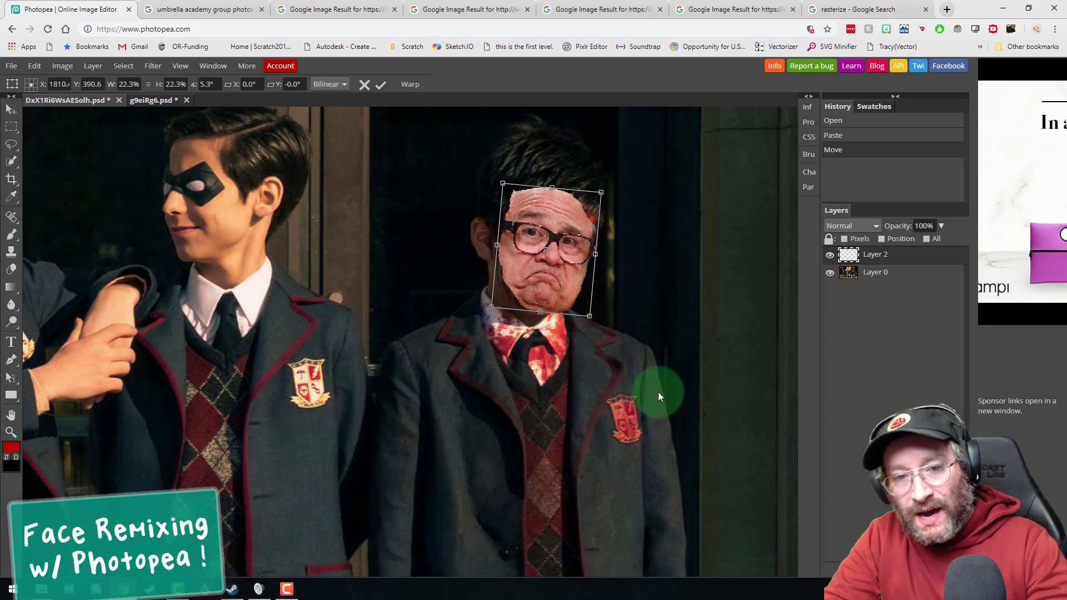
pyautogui.press('Return')
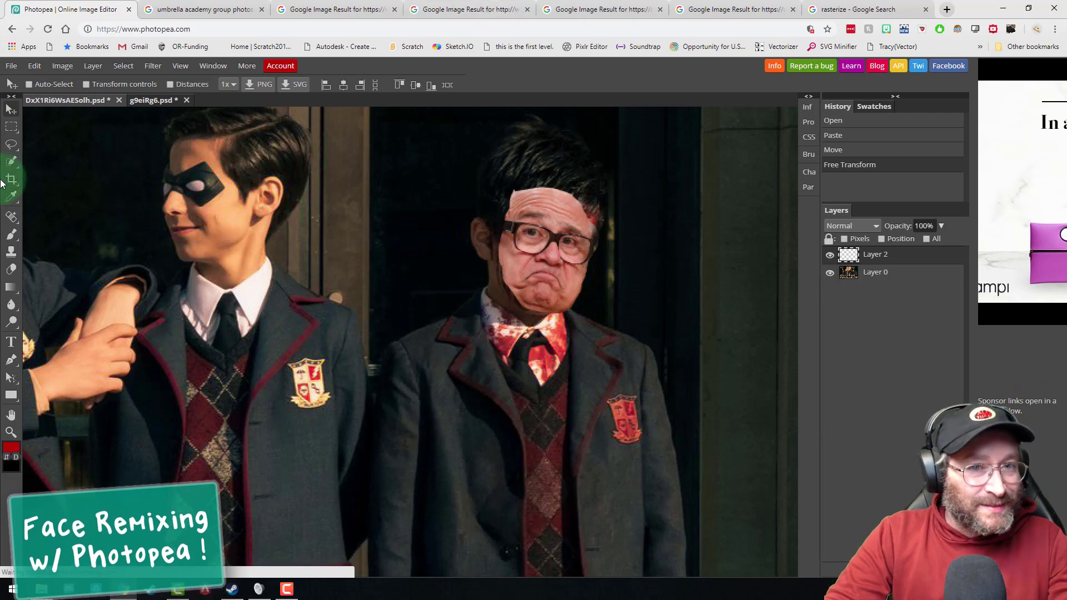
# Step: Erase the forehead and side edges of the pasted face at 100% opacity so it blends under the bloodied boy's hair
pyautogui.click(12, 162)
pyautogui.press('e')
pyautogui.click(34, 84)
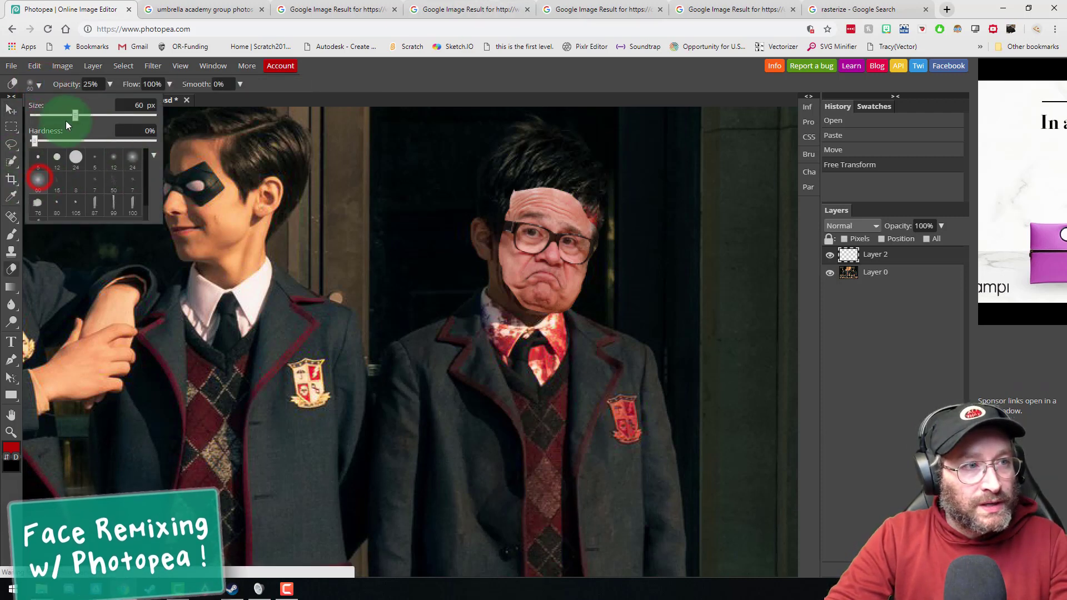
pyautogui.hotkey('ctrl', '+')
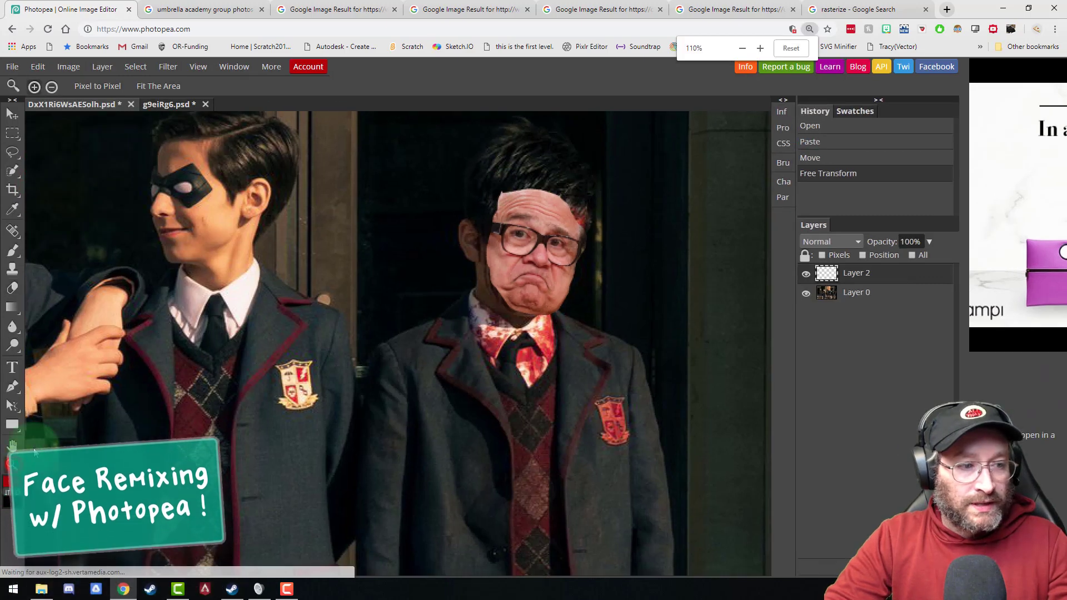
pyautogui.click(510, 211)
pyautogui.click(582, 203)
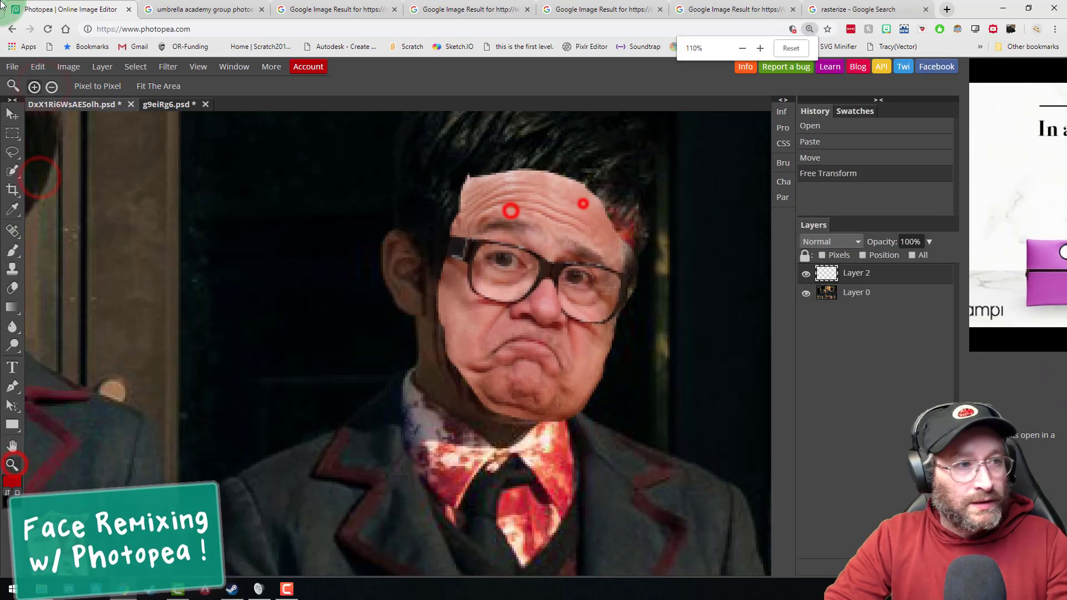
pyautogui.click(13, 285)
pyautogui.moveTo(473, 182)
pyautogui.mouseDown()
pyautogui.moveTo(524, 162)
pyautogui.moveTo(482, 181)
pyautogui.mouseUp()
pyautogui.moveTo(559, 165)
pyautogui.mouseDown()
pyautogui.moveTo(662, 236)
pyautogui.moveTo(460, 195)
pyautogui.moveTo(465, 406)
pyautogui.moveTo(600, 334)
pyautogui.mouseUp()
pyautogui.click(121, 86)
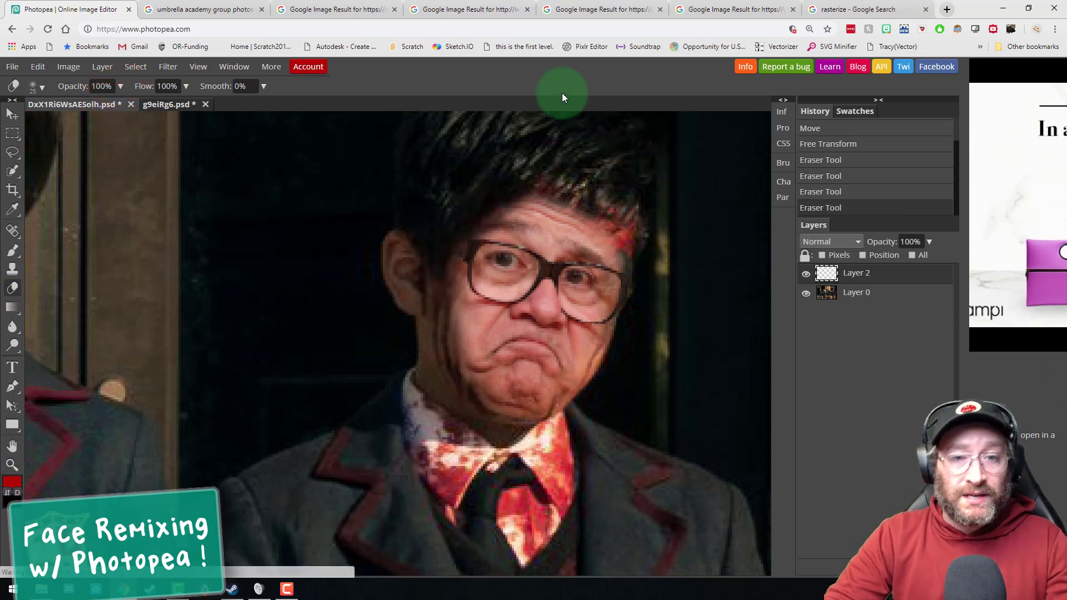
pyautogui.moveTo(645, 261); pyautogui.dragTo(642, 297)
pyautogui.click(694, 172)
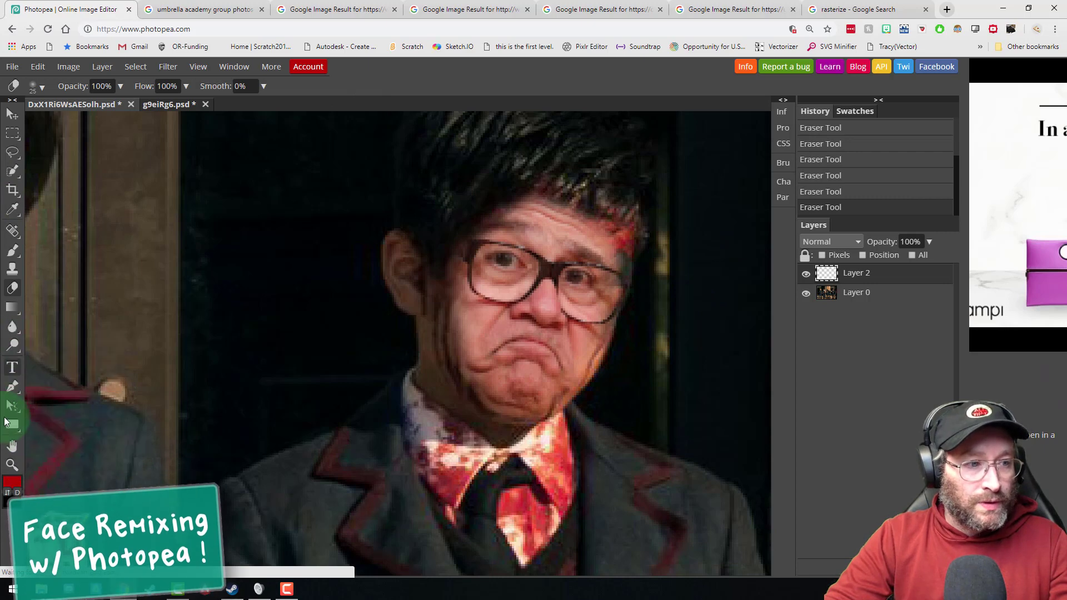
# Step: Open the photo Danny-DeVito-religion-beliefs-political-views-hobbies from the 17- Face Remixing folder
pyautogui.click(13, 449)
pyautogui.moveTo(171, 305); pyautogui.dragTo(496, 350)
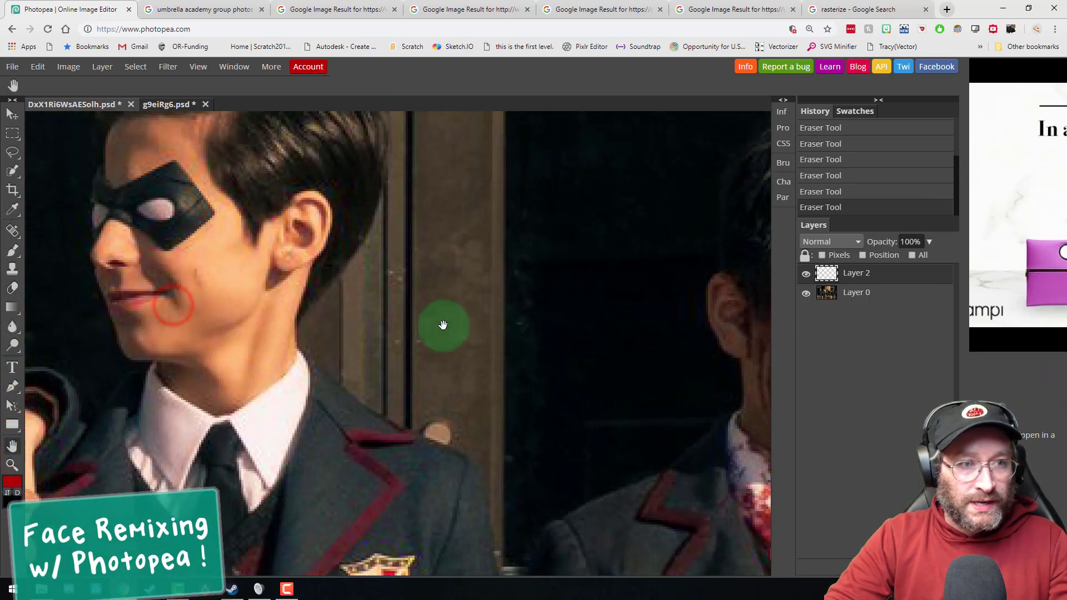
pyautogui.moveTo(313, 205)
pyautogui.mouseDown()
pyautogui.moveTo(448, 297)
pyautogui.moveTo(500, 282)
pyautogui.mouseUp()
pyautogui.moveTo(12, 152)
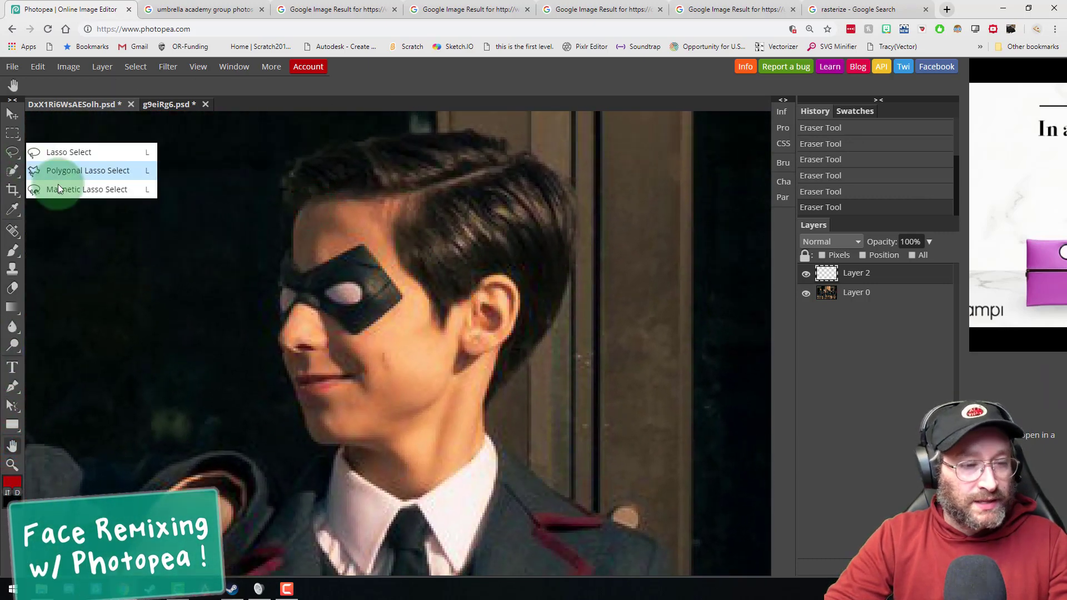
pyautogui.click(13, 464)
pyautogui.hotkey('ctrl', '-')
pyautogui.hotkey('ctrl', '-')
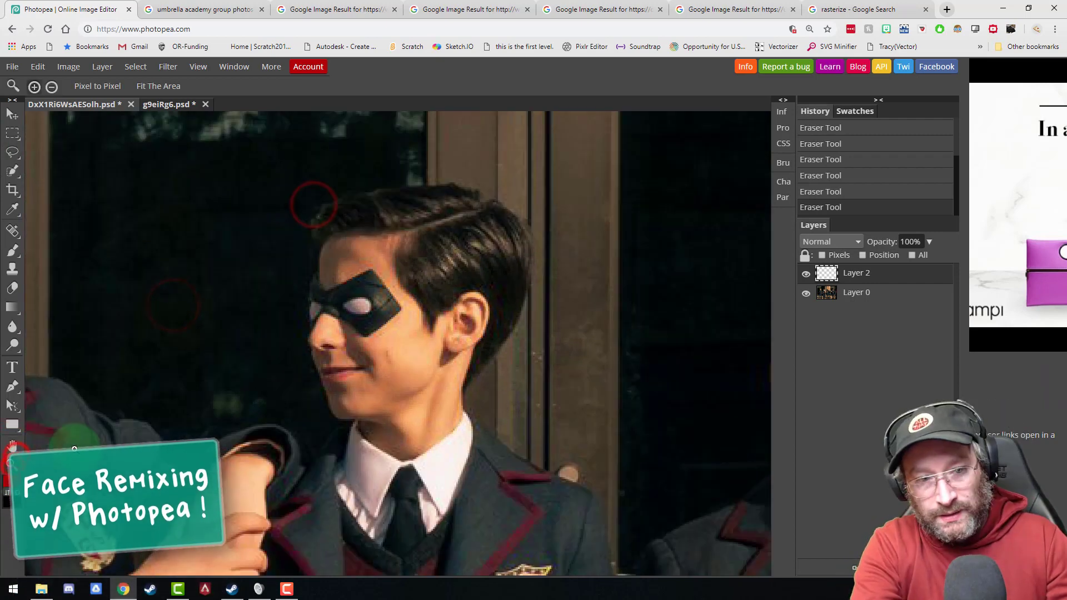
pyautogui.click(12, 66)
pyautogui.click(21, 99)
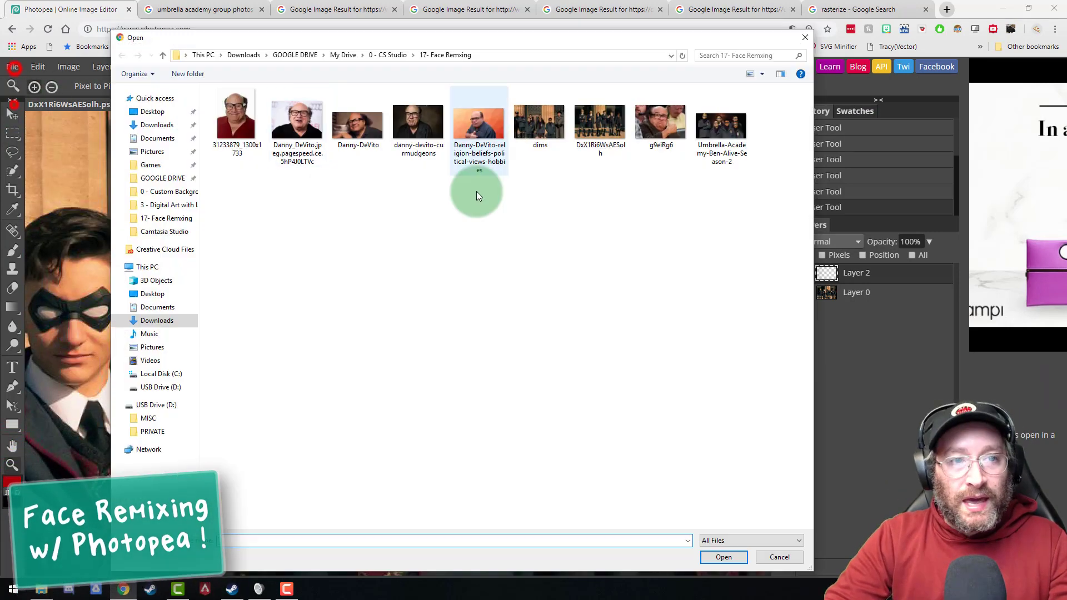
pyautogui.doubleClick(482, 129)
# Step: Outline DeVito's face in this photo from forehead to chin with the Lasso and cut the selection
pyautogui.click(396, 323)
pyautogui.click(385, 309)
pyautogui.click(391, 289)
pyautogui.click(10, 149)
pyautogui.moveTo(322, 197); pyautogui.dragTo(268, 303)
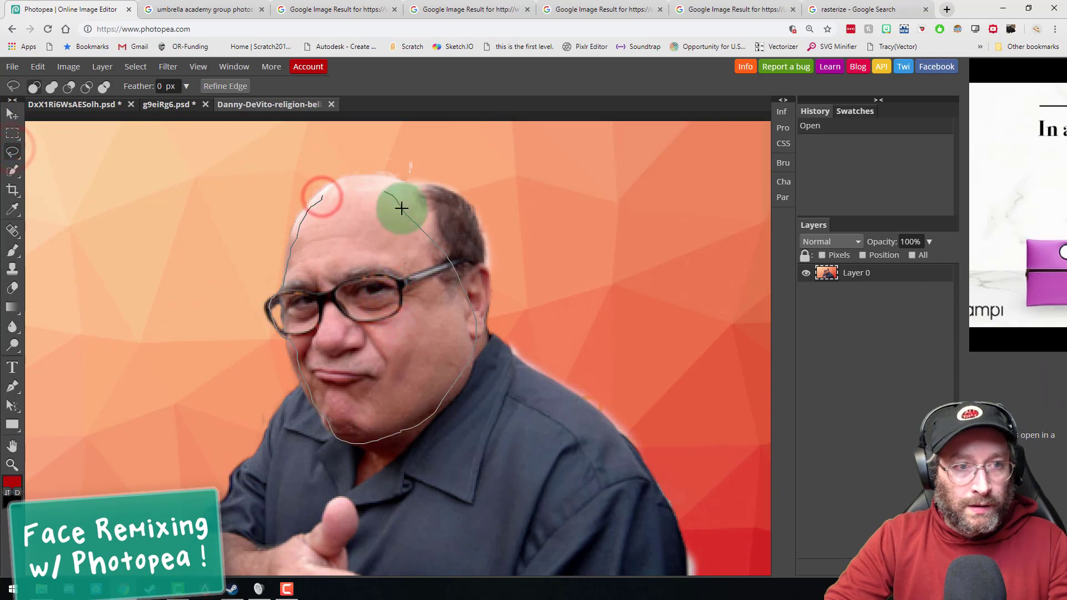
pyautogui.moveTo(401, 208); pyautogui.dragTo(324, 195)
pyautogui.click(38, 67)
pyautogui.click(57, 140)
# Step: Paste the face into the DxX1Ri6WsAESolh group photo and move it over the head of the boy looking sideways
pyautogui.click(100, 106)
pyautogui.click(37, 67)
pyautogui.click(71, 192)
pyautogui.click(13, 114)
pyautogui.moveTo(306, 458); pyautogui.dragTo(439, 380)
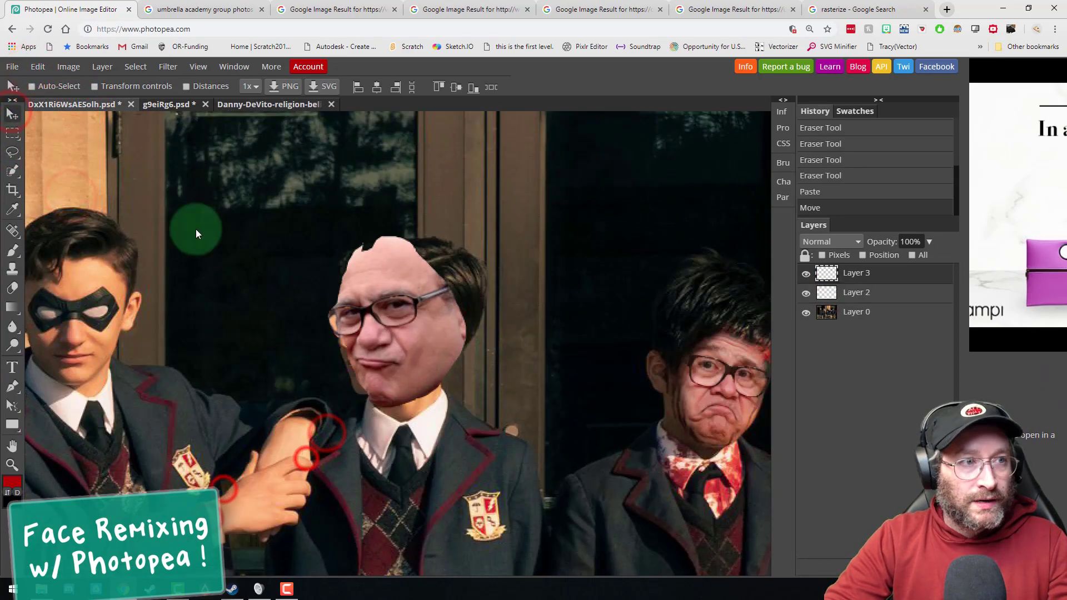
# Step: Scale the face down with Free Transform to fit the sideways-looking boy's face and apply the transform
pyautogui.click(38, 67)
pyautogui.click(95, 282)
pyautogui.moveTo(466, 236); pyautogui.dragTo(432, 278)
pyautogui.moveTo(398, 334); pyautogui.dragTo(395, 321)
pyautogui.moveTo(469, 393); pyautogui.dragTo(464, 399)
pyautogui.press('Return')
# Step: Erase the forehead, cheek and chin edges of the face on the sideways-looking boy and nudge it into place
pyautogui.click(9, 292)
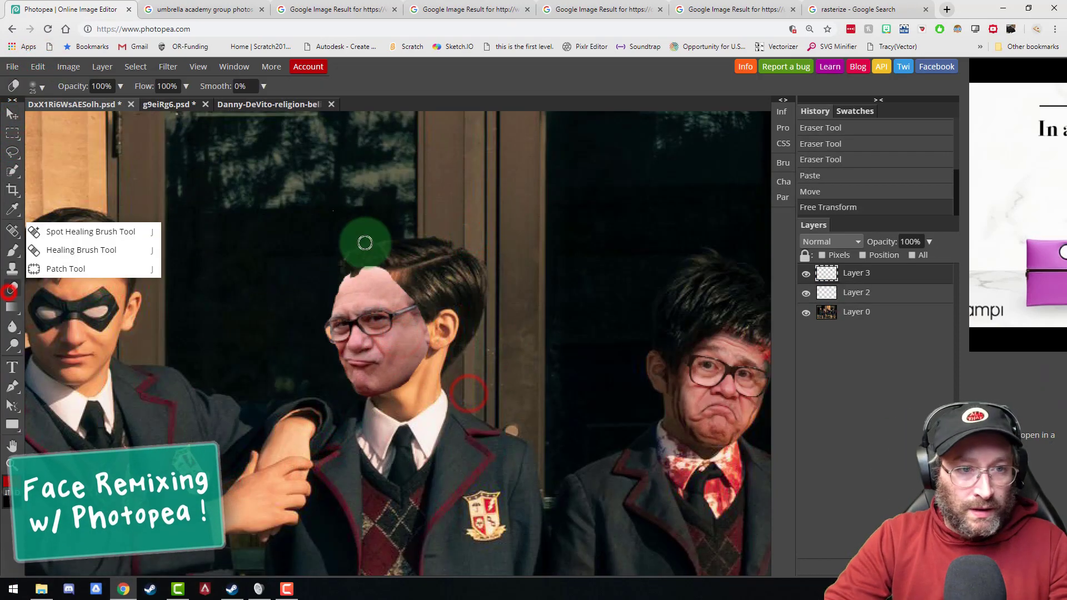
pyautogui.moveTo(385, 254); pyautogui.dragTo(434, 332)
pyautogui.moveTo(436, 338); pyautogui.dragTo(389, 410)
pyautogui.moveTo(347, 271); pyautogui.dragTo(322, 308)
pyautogui.click(11, 117)
pyautogui.moveTo(366, 345); pyautogui.dragTo(391, 383)
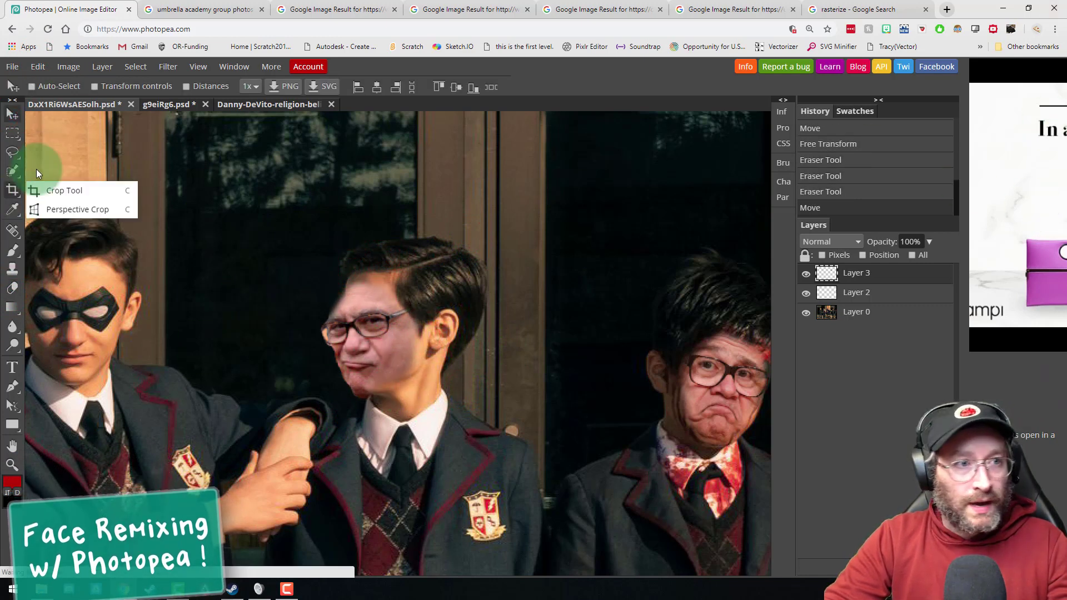
# Step: Use Free Transform to place the pasted DeVito face over the curly-haired girl's face
pyautogui.moveTo(21, 390)
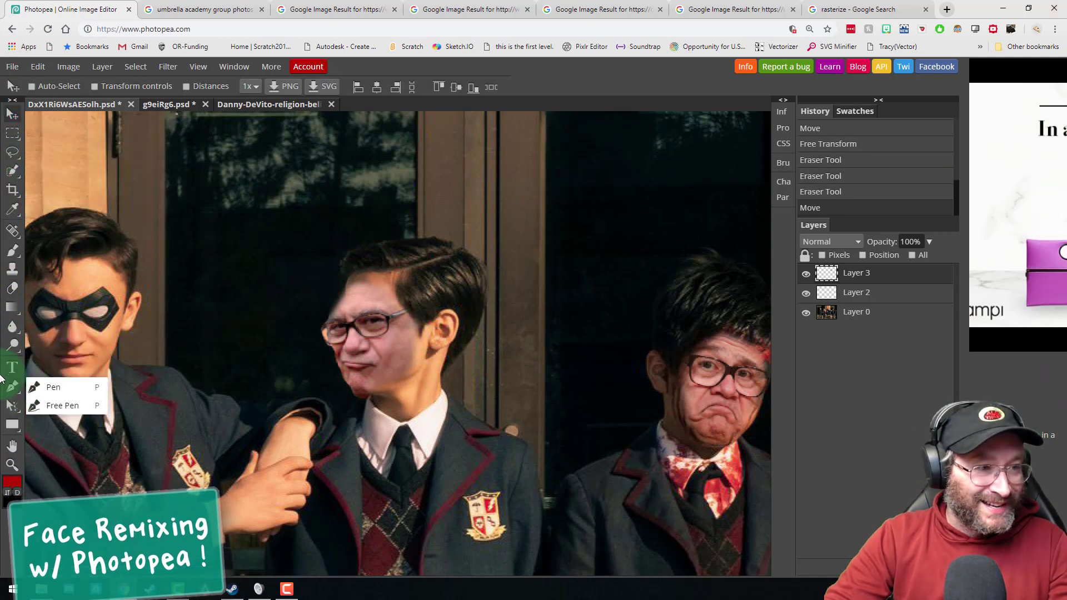
pyautogui.moveTo(10, 414)
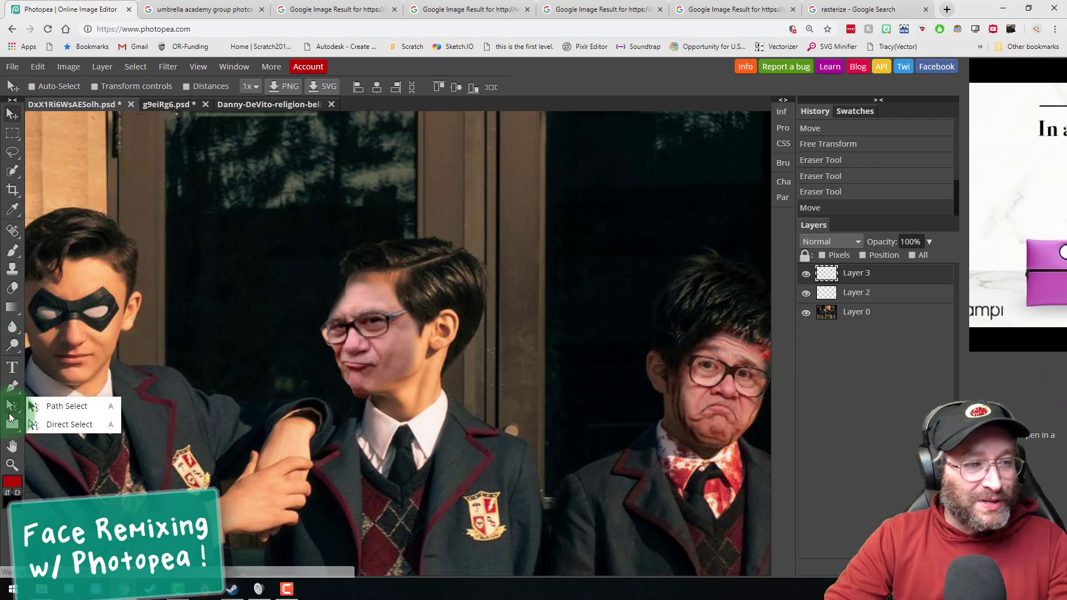
pyautogui.click(11, 447)
pyautogui.moveTo(250, 355); pyautogui.dragTo(498, 353)
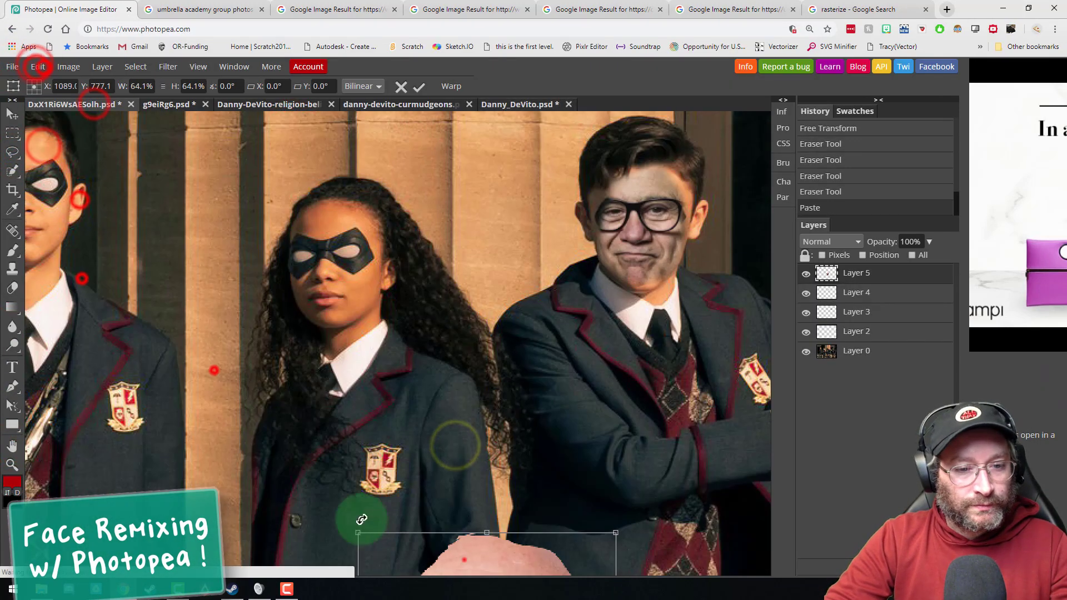
pyautogui.moveTo(357, 511); pyautogui.dragTo(367, 333)
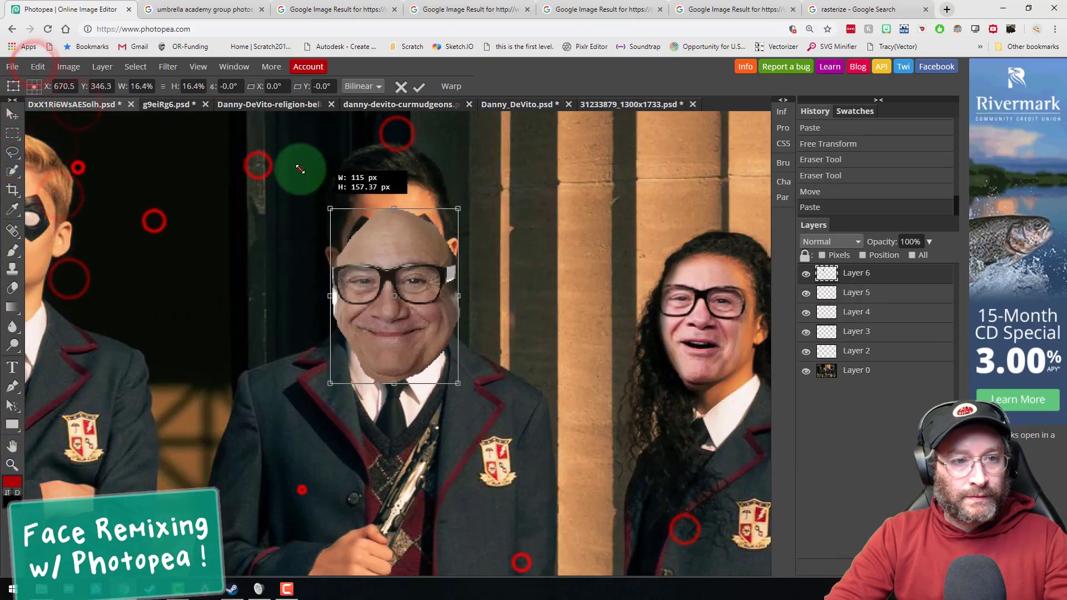
# Step: Apply the transform of the smiling face on the boy holding the weapon and erase its excess forehead and side edges
pyautogui.press('Return')
pyautogui.press('e')
pyautogui.moveTo(405, 172)
pyautogui.mouseDown()
pyautogui.moveTo(316, 227)
pyautogui.moveTo(448, 304)
pyautogui.mouseUp()
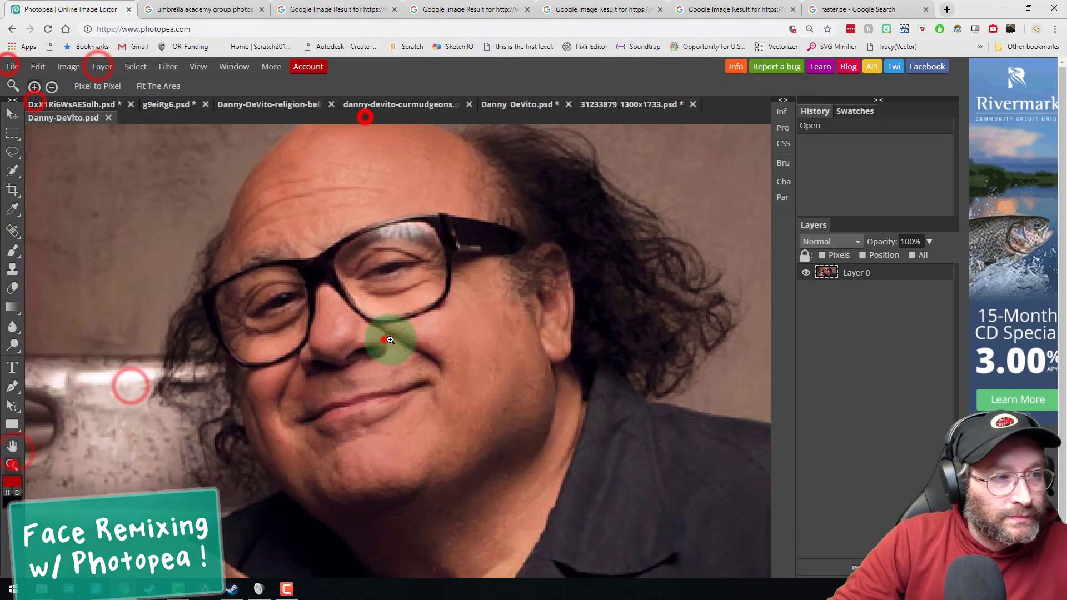
# Step: Outline the smiling face in the Danny-DeVito photo with the Lasso and paste it into the group photo
pyautogui.moveTo(367, 123); pyautogui.dragTo(524, 448)
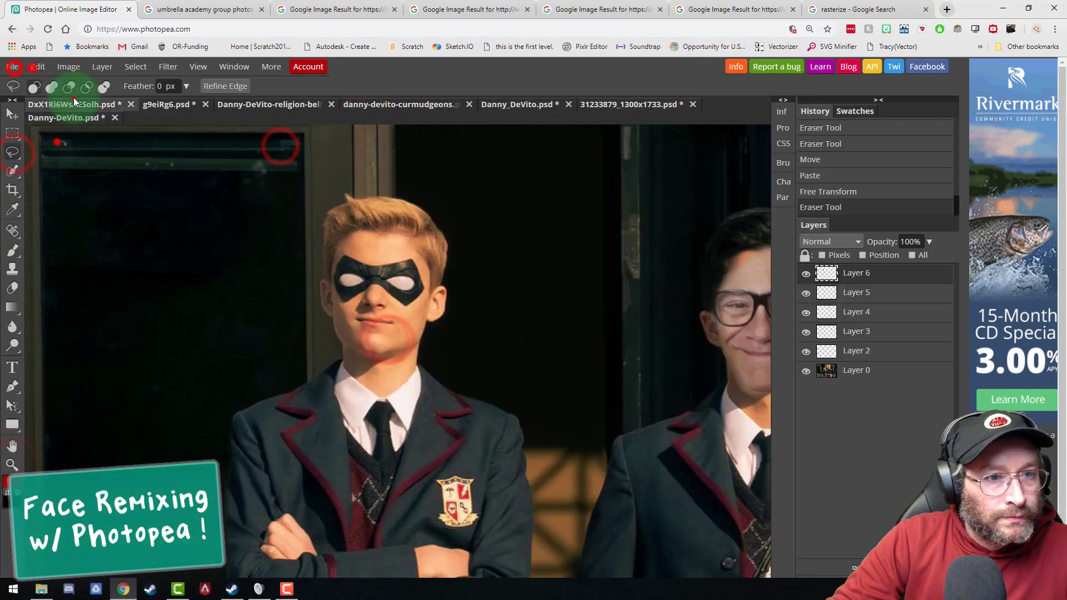
pyautogui.click(38, 67)
pyautogui.click(59, 200)
pyautogui.click(13, 114)
# Step: Scale the smiling face down with Free Transform to fit over the blond boy's face and apply it
pyautogui.click(38, 67)
pyautogui.click(73, 281)
pyautogui.moveTo(616, 503); pyautogui.dragTo(545, 433)
pyautogui.press('Return')
# Step: Erase the forehead and side edges of the face on the blond boy to blend it with his hair
pyautogui.click(12, 288)
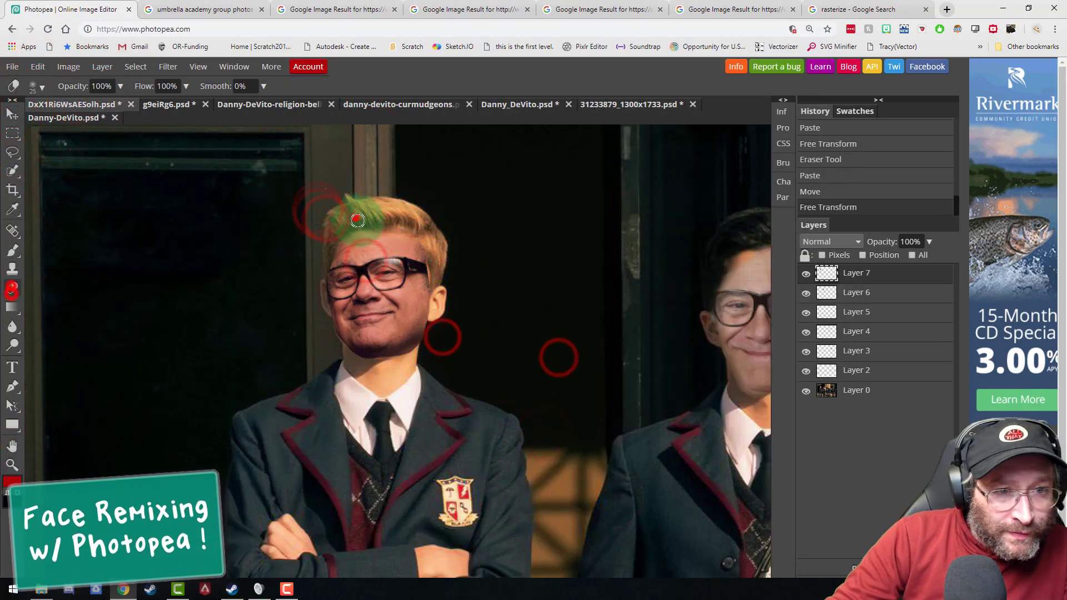
pyautogui.moveTo(358, 221); pyautogui.dragTo(422, 236)
pyautogui.moveTo(421, 236); pyautogui.dragTo(436, 336)
pyautogui.click(13, 465)
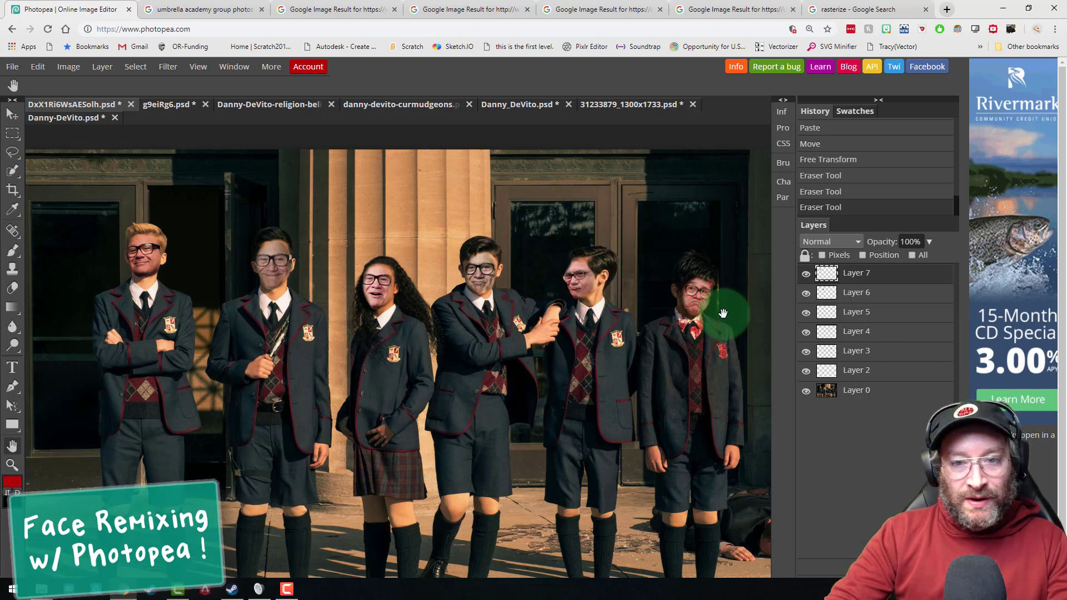
# Step: Duplicate the group photo's background layer, Layer 0
pyautogui.click(851, 394)
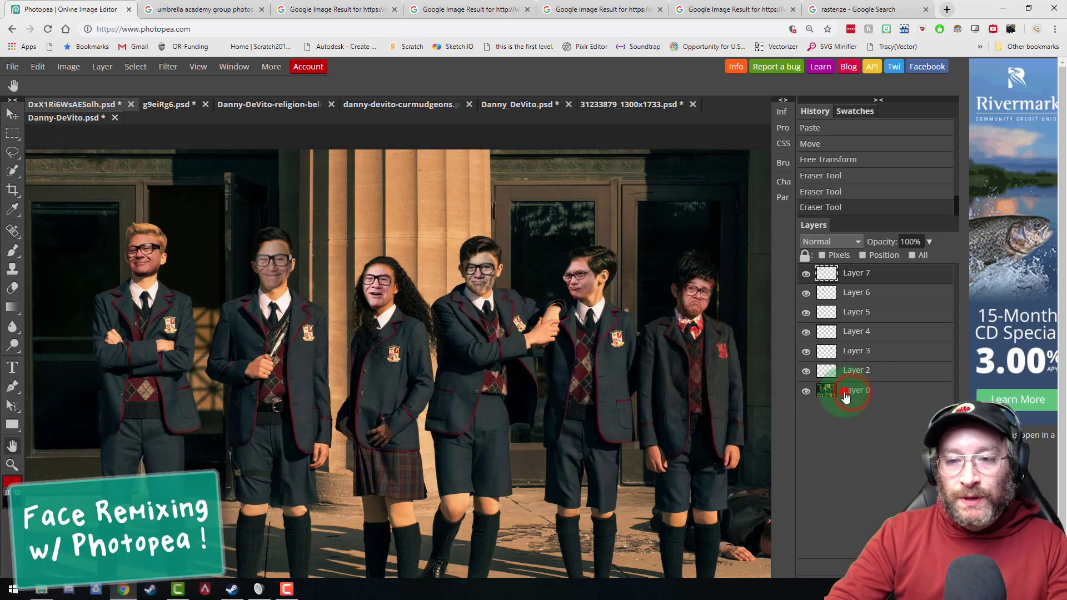
pyautogui.click(839, 392)
pyautogui.rightClick(854, 395)
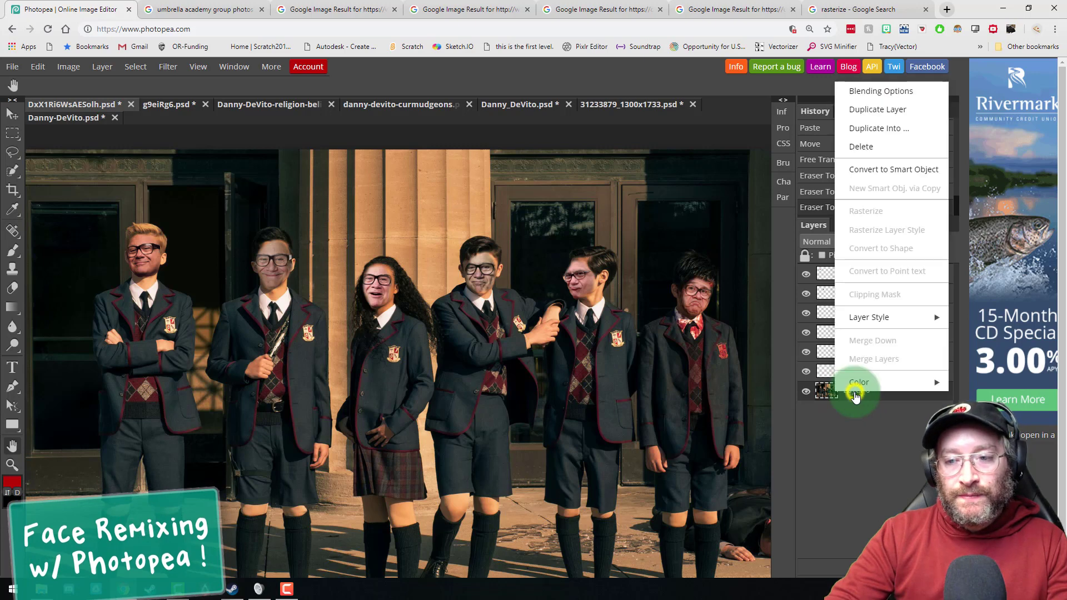
pyautogui.click(882, 110)
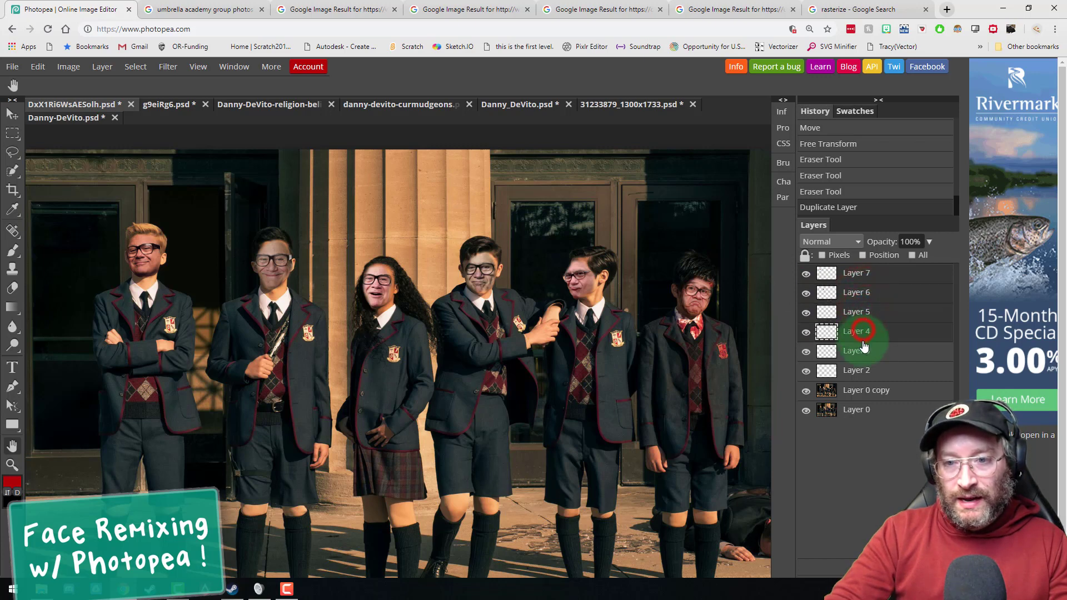
# Step: Auto-blend the face layers, Layer 2 through Layer 7, with the duplicated background Layer 0 copy
pyautogui.click(859, 370)
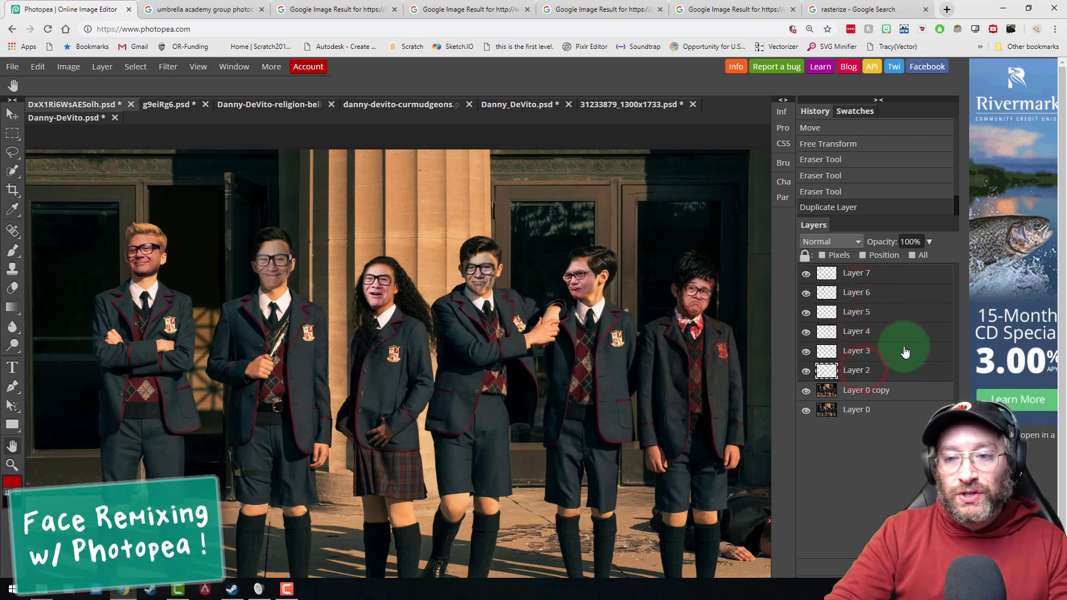
pyautogui.click(864, 391)
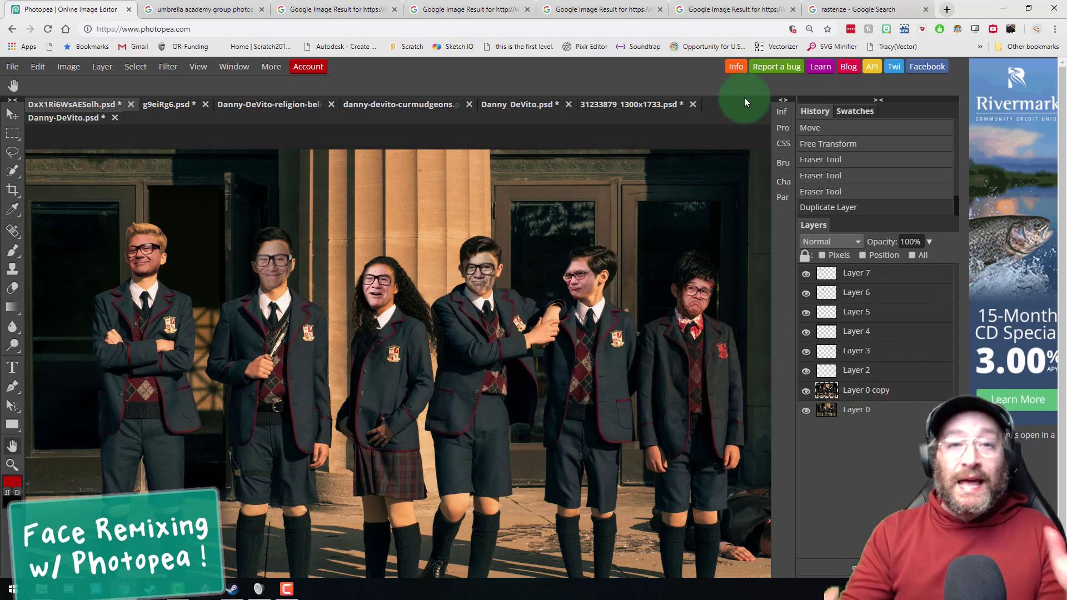
pyautogui.click(38, 68)
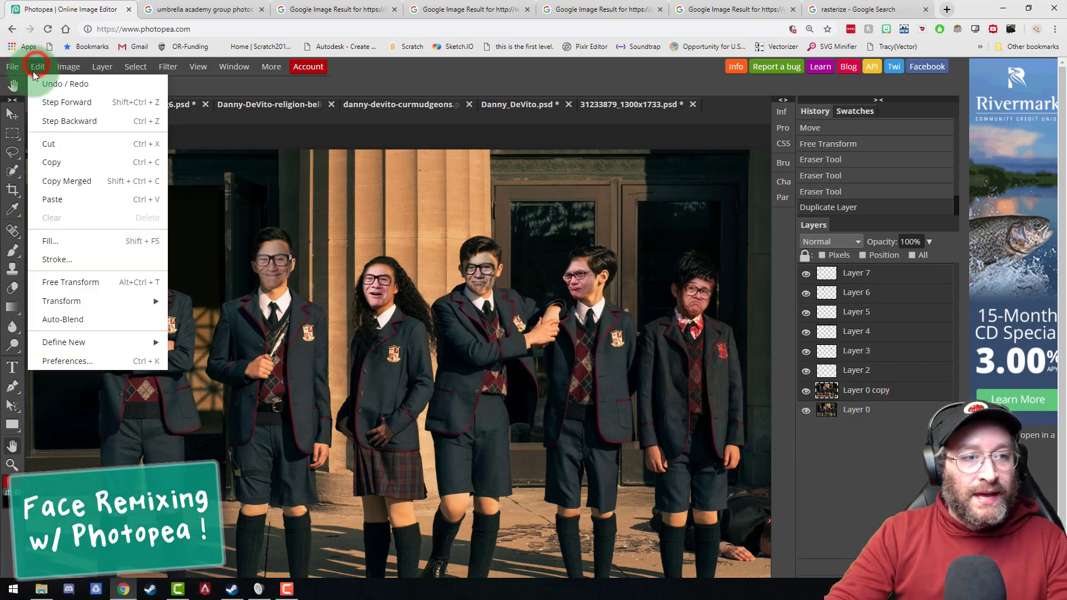
pyautogui.click(58, 320)
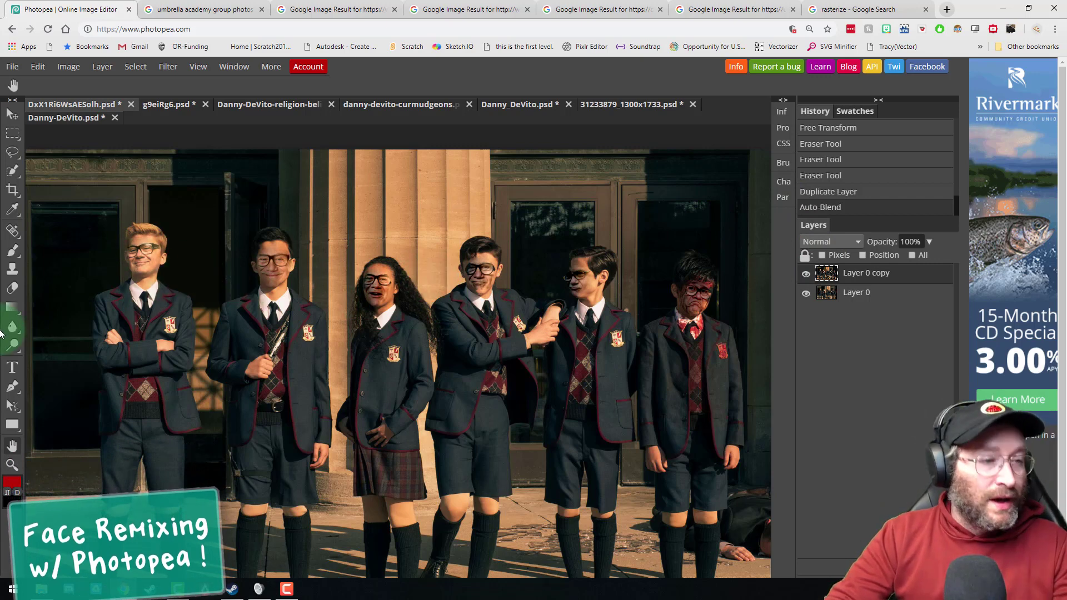
# Step: Examine the auto-blended faces of the first three students up close
pyautogui.click(13, 464)
pyautogui.moveTo(107, 289); pyautogui.dragTo(149, 255)
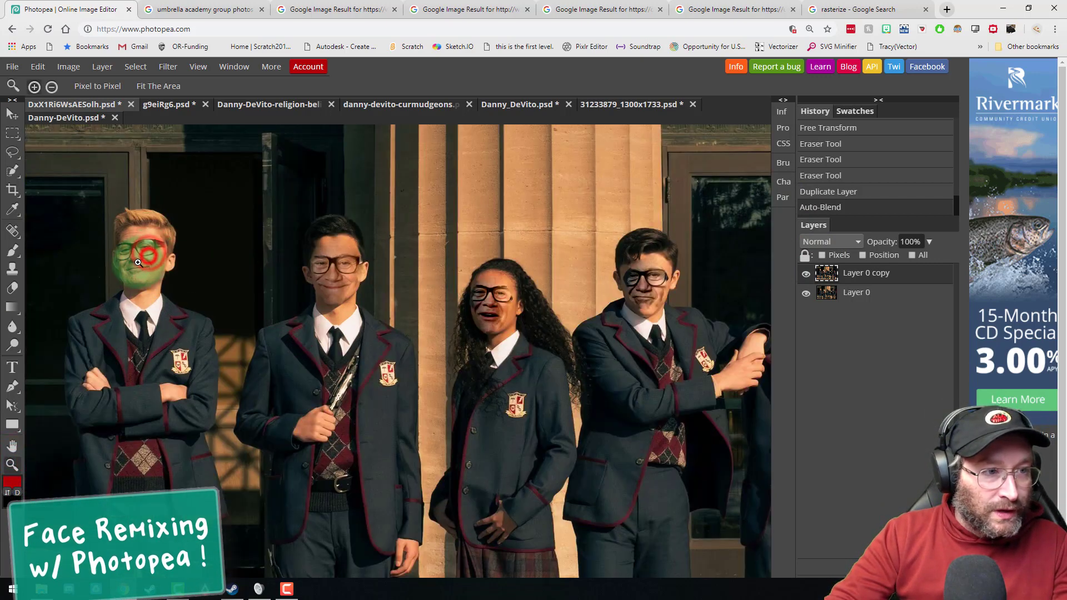
pyautogui.click(137, 262)
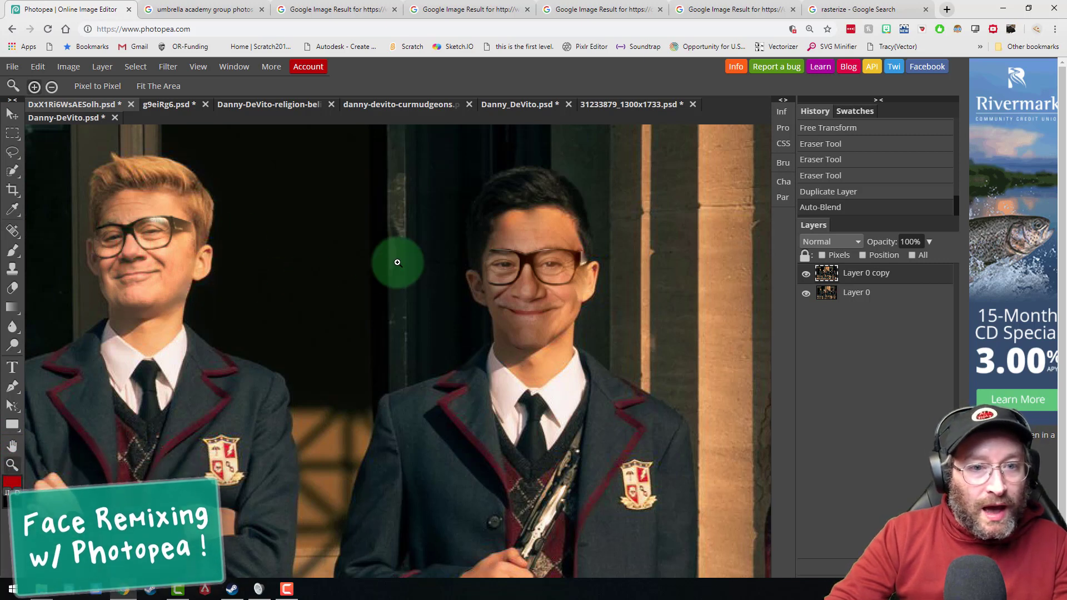
pyautogui.rightClick(12, 171)
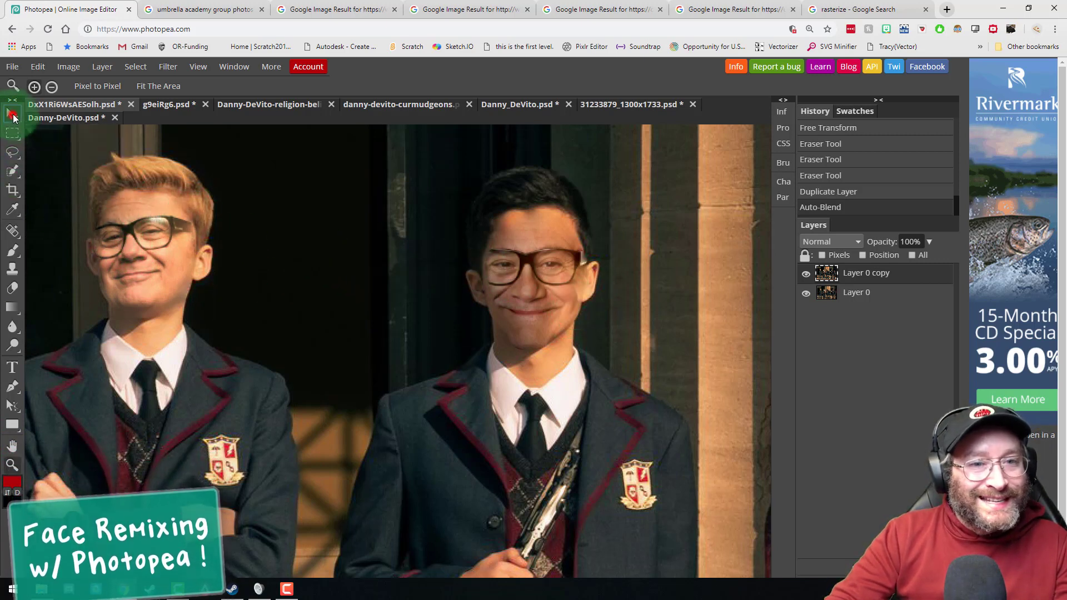
pyautogui.click(12, 115)
pyautogui.moveTo(566, 295); pyautogui.dragTo(311, 292)
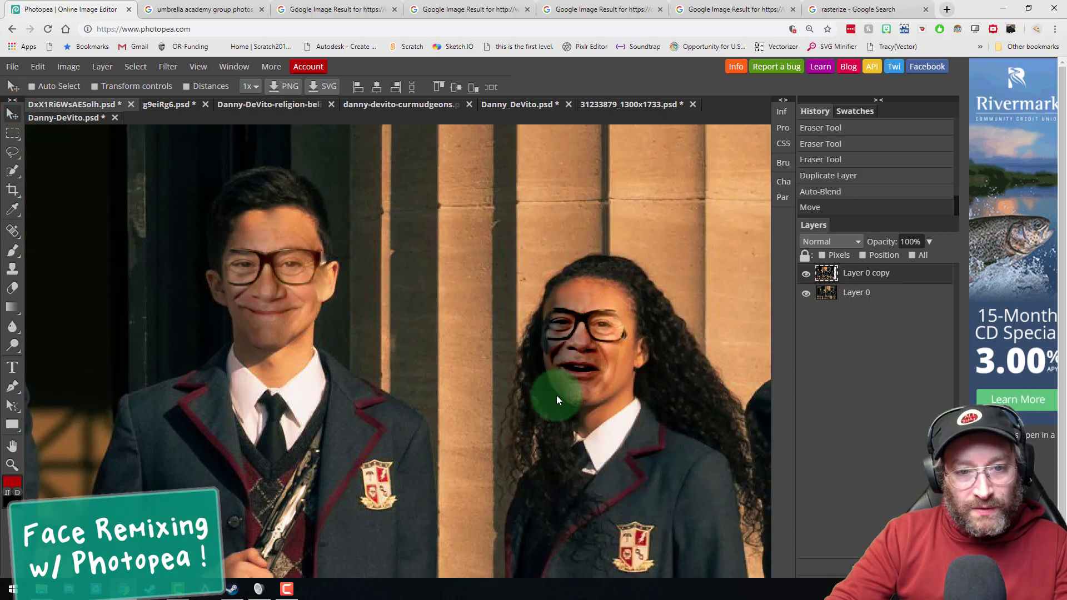
pyautogui.moveTo(575, 399); pyautogui.dragTo(509, 327)
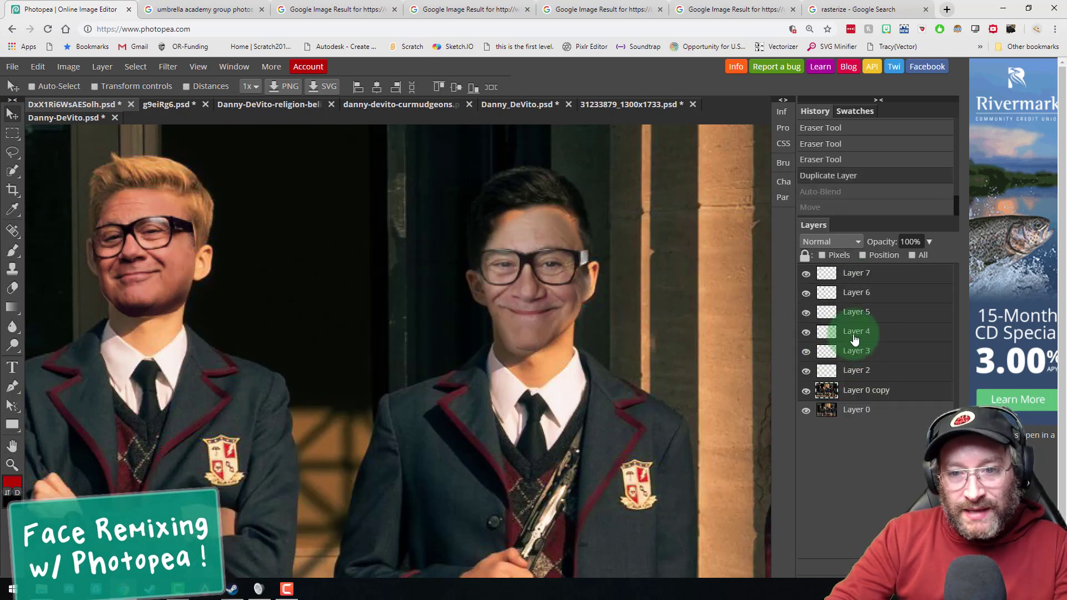
# Step: Adjust the color balance of Layer 4's face in the shadows, setting Red to 34 and Green to 10
pyautogui.click(854, 337)
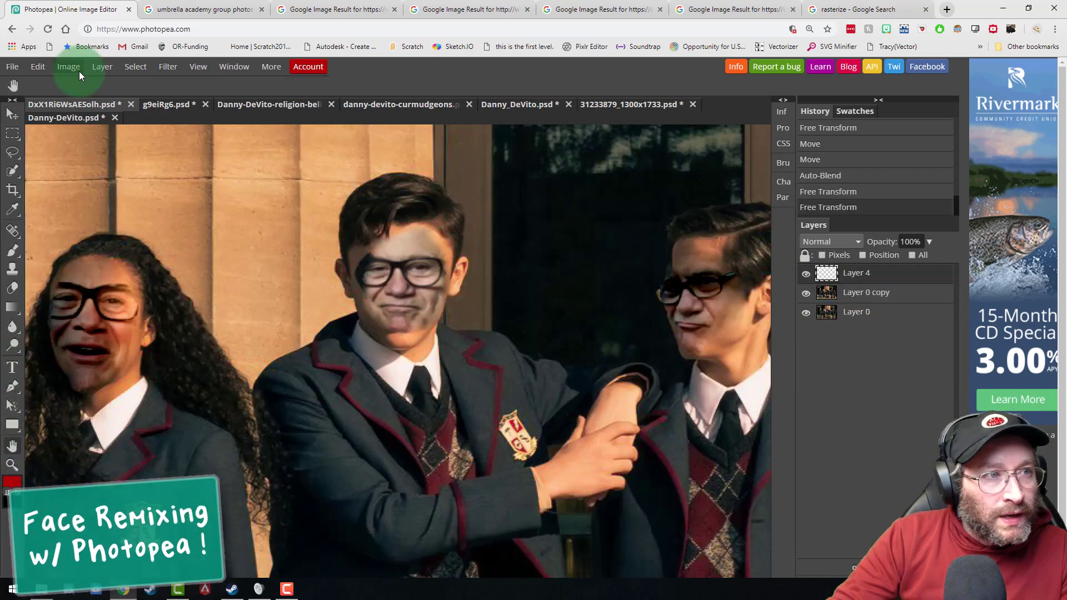
pyautogui.click(78, 69)
pyautogui.moveTo(93, 84)
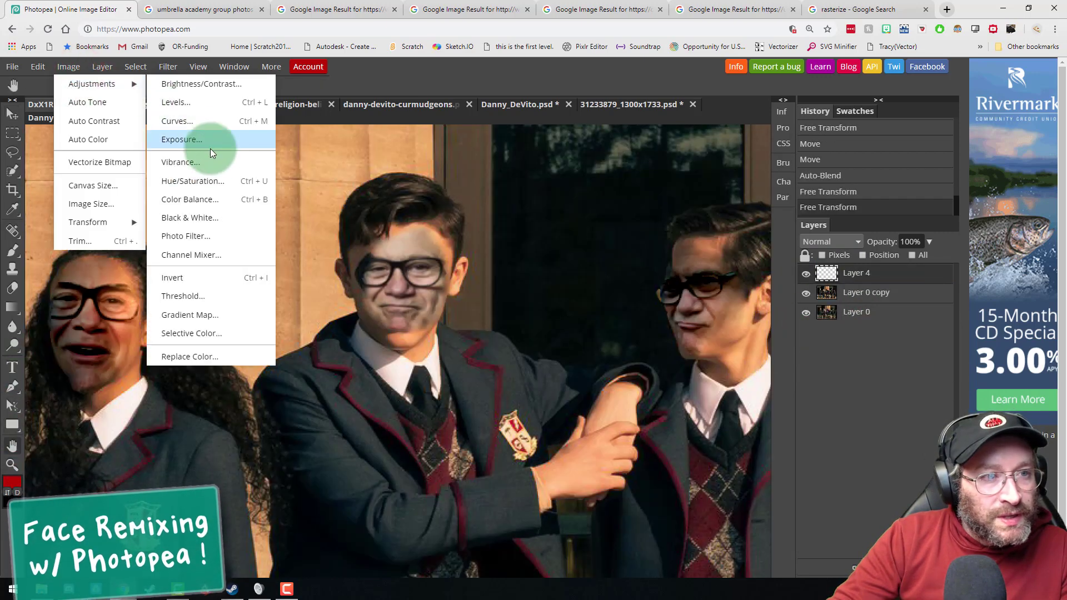
pyautogui.click(204, 205)
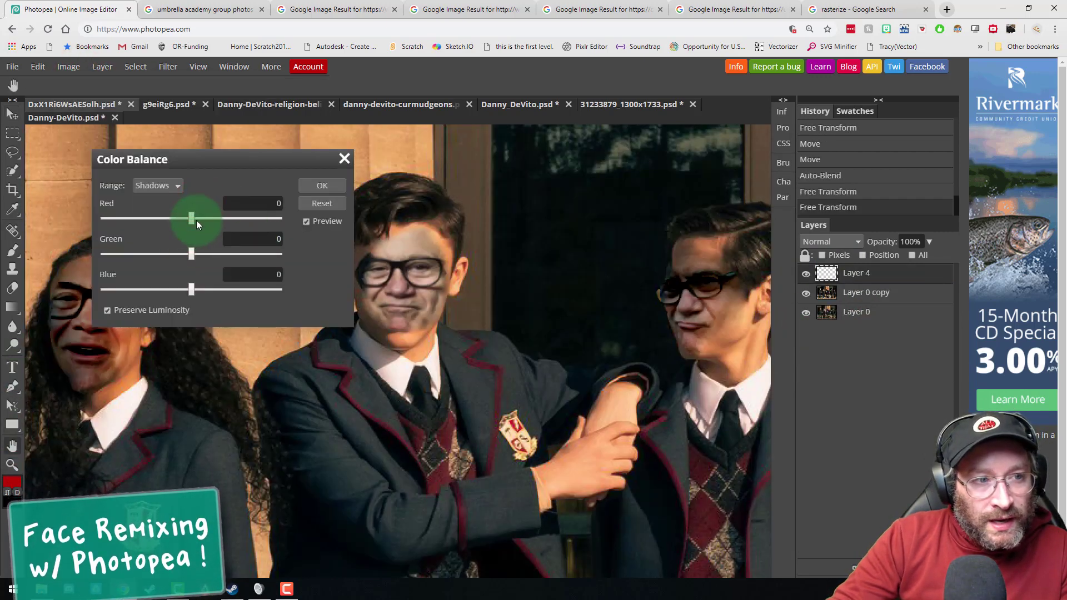
pyautogui.moveTo(197, 223); pyautogui.dragTo(221, 218)
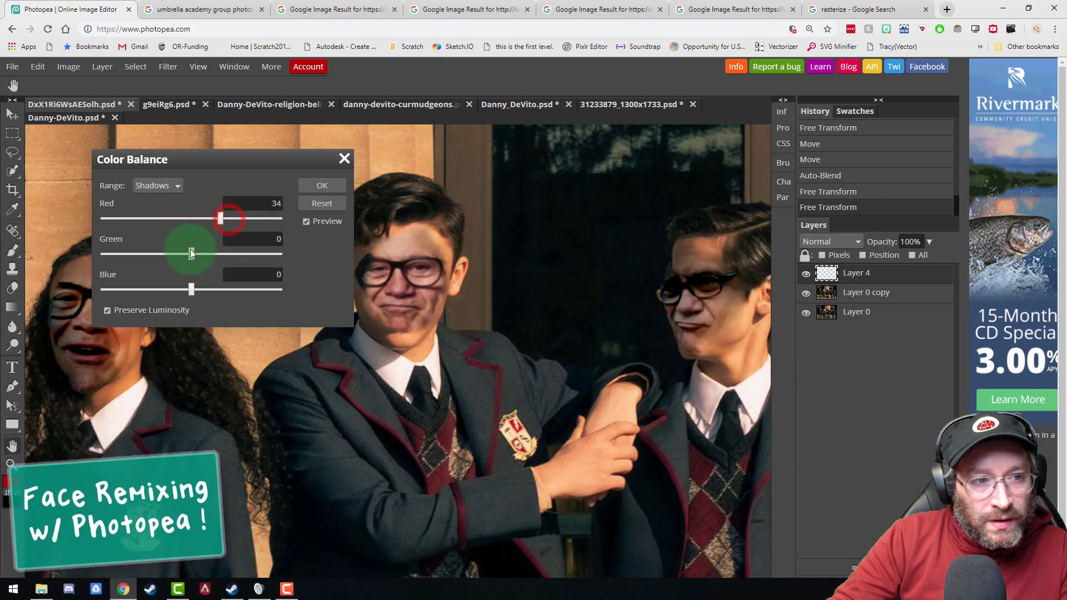
pyautogui.moveTo(190, 253); pyautogui.dragTo(200, 253)
# Step: Set Red to 24 in the highlights range and apply the Color Balance adjustment to Layer 4
pyautogui.click(178, 185)
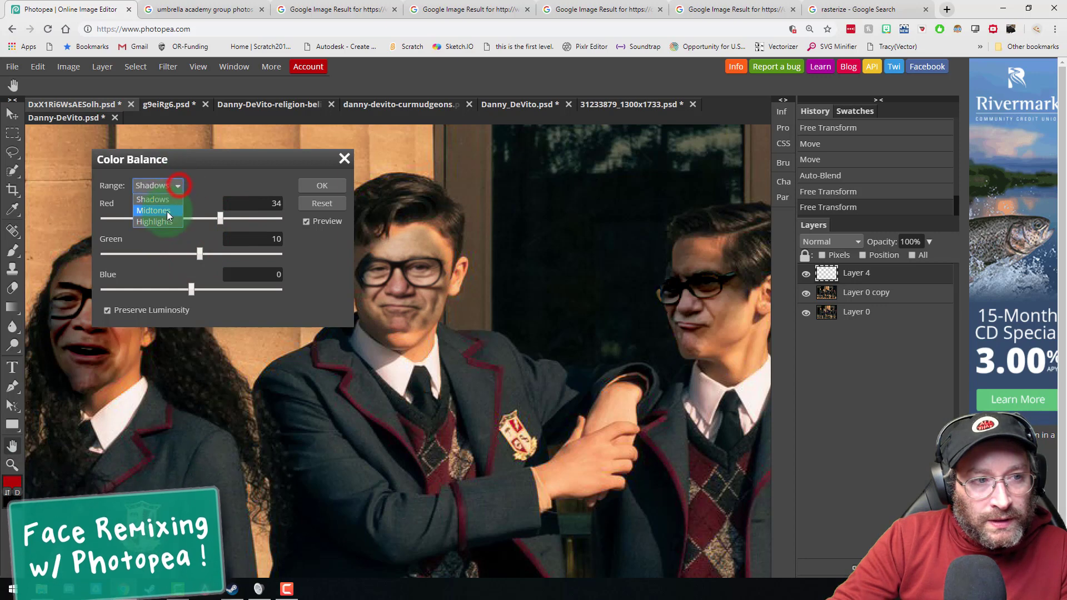
pyautogui.click(162, 221)
pyautogui.moveTo(192, 219); pyautogui.dragTo(212, 218)
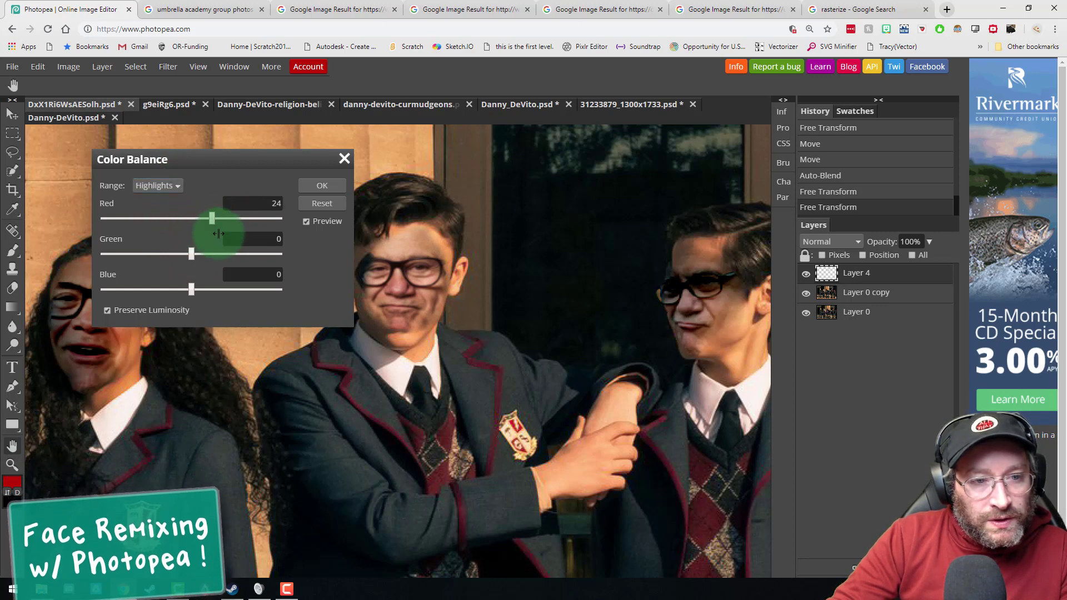
pyautogui.click(321, 184)
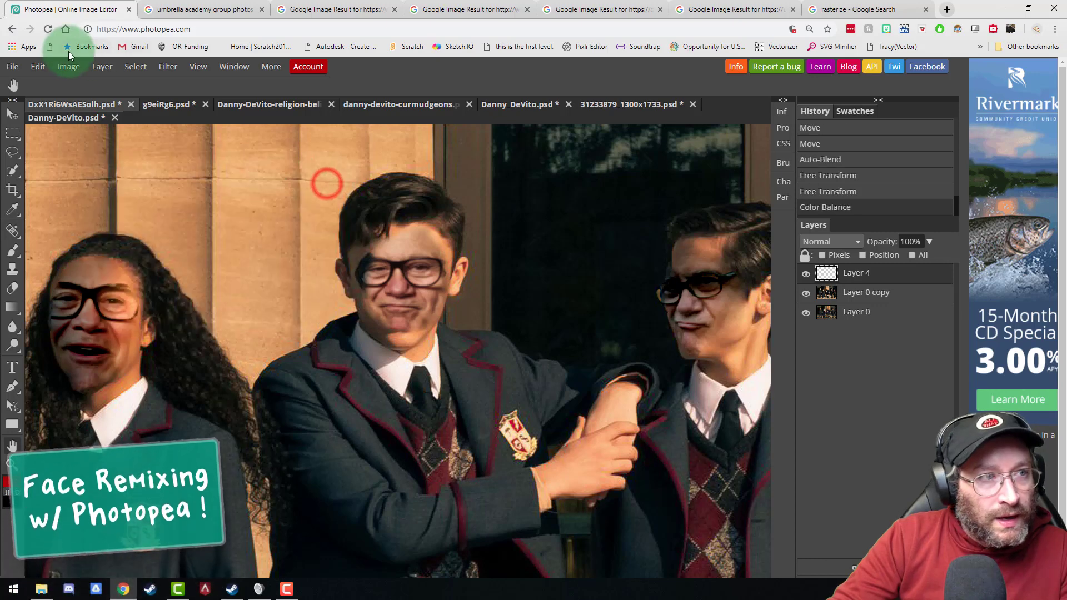
# Step: Adjust the height, width and position of Layer 4's face with Free Transform to fit the fourth student's head
pyautogui.click(37, 71)
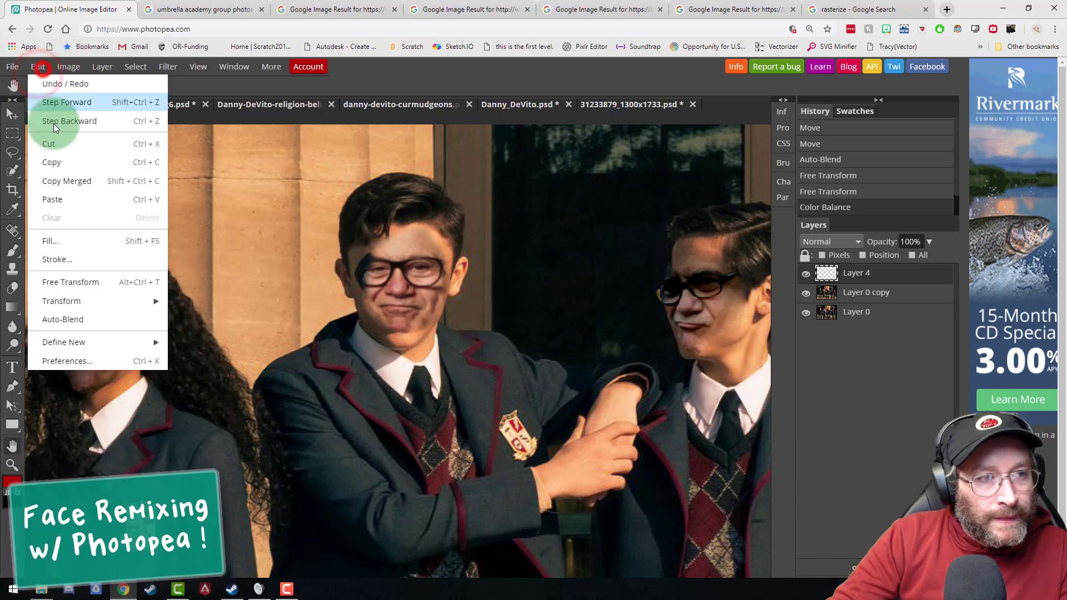
pyautogui.click(63, 282)
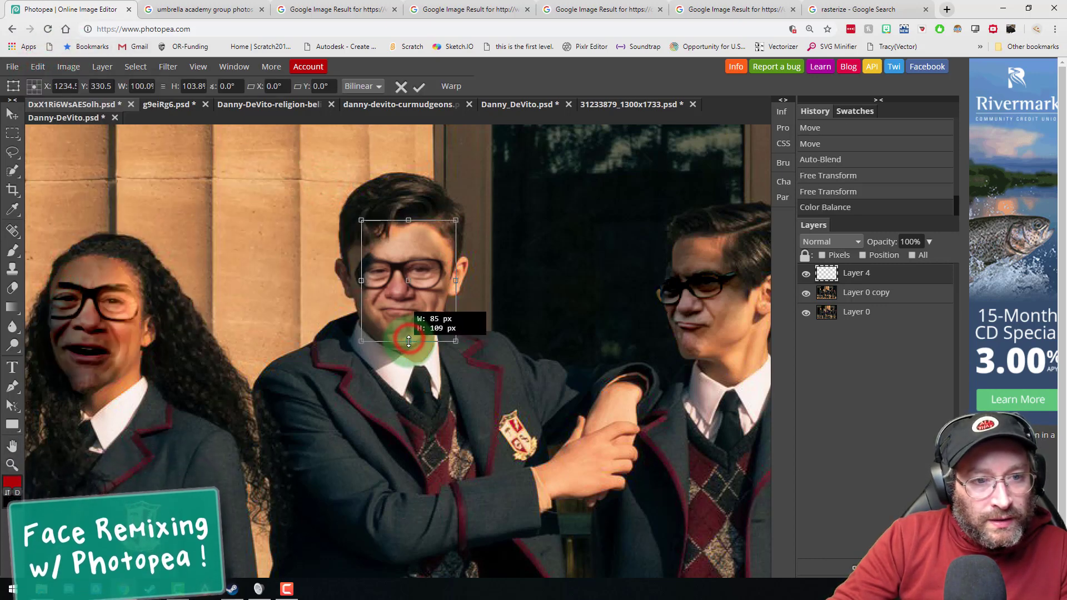
pyautogui.moveTo(408, 341); pyautogui.dragTo(419, 319)
pyautogui.moveTo(361, 282); pyautogui.dragTo(350, 282)
pyautogui.moveTo(427, 275); pyautogui.dragTo(453, 276)
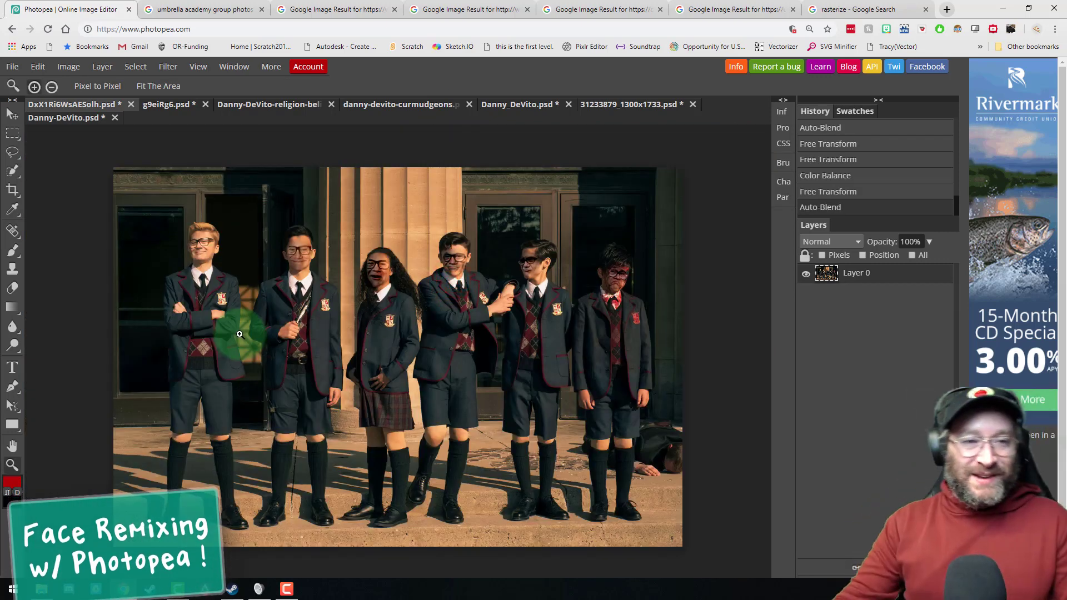
# Step: Export the blended group photo as a PNG at 100% quality, entering FACE REMIX in the file name
pyautogui.click(200, 253)
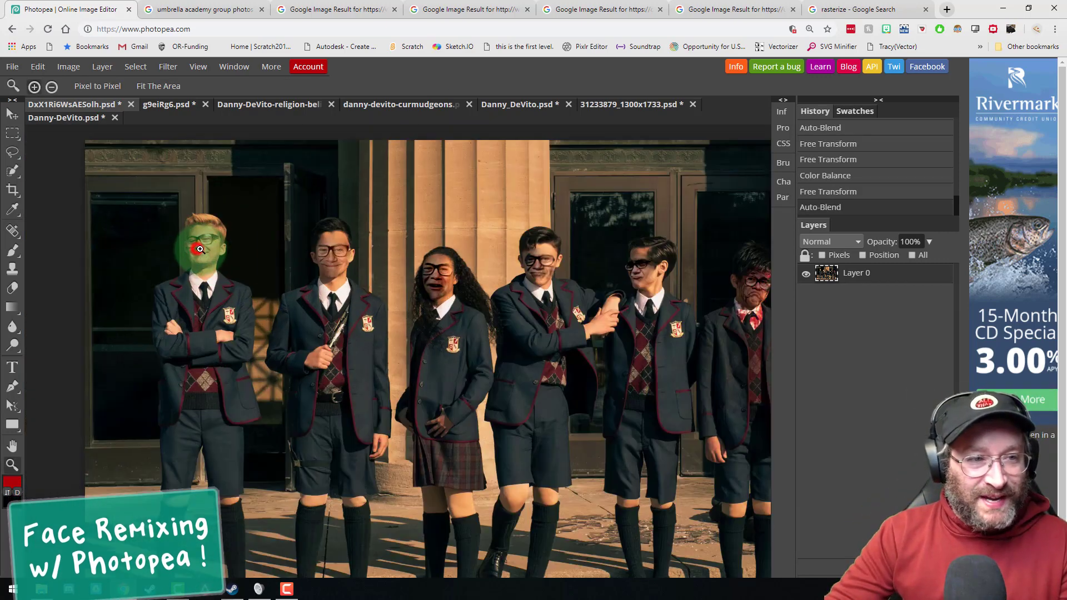
pyautogui.click(205, 249)
pyautogui.click(206, 249)
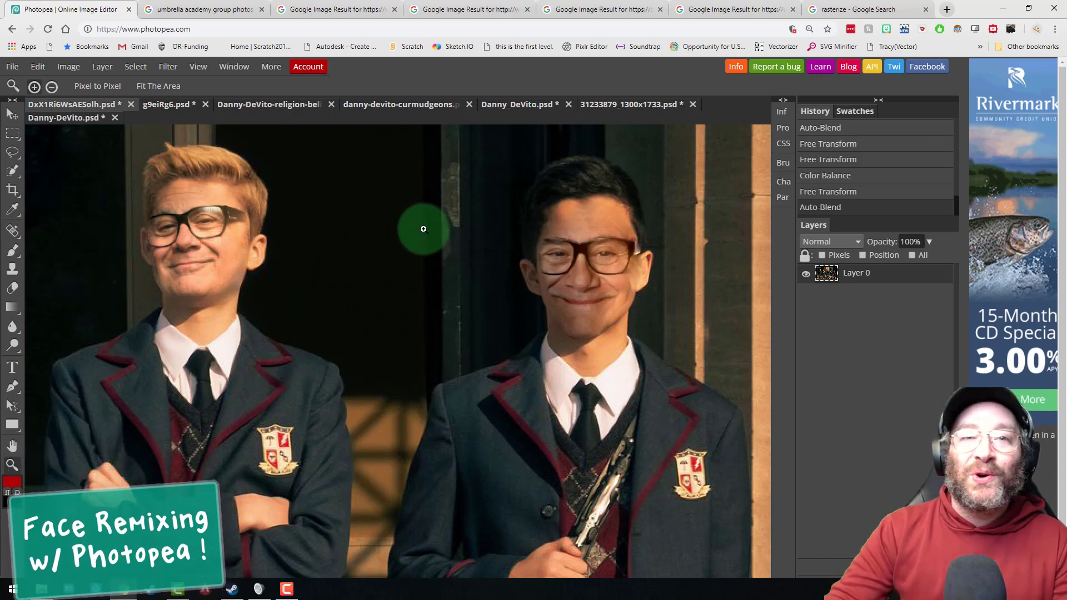
pyautogui.click(13, 67)
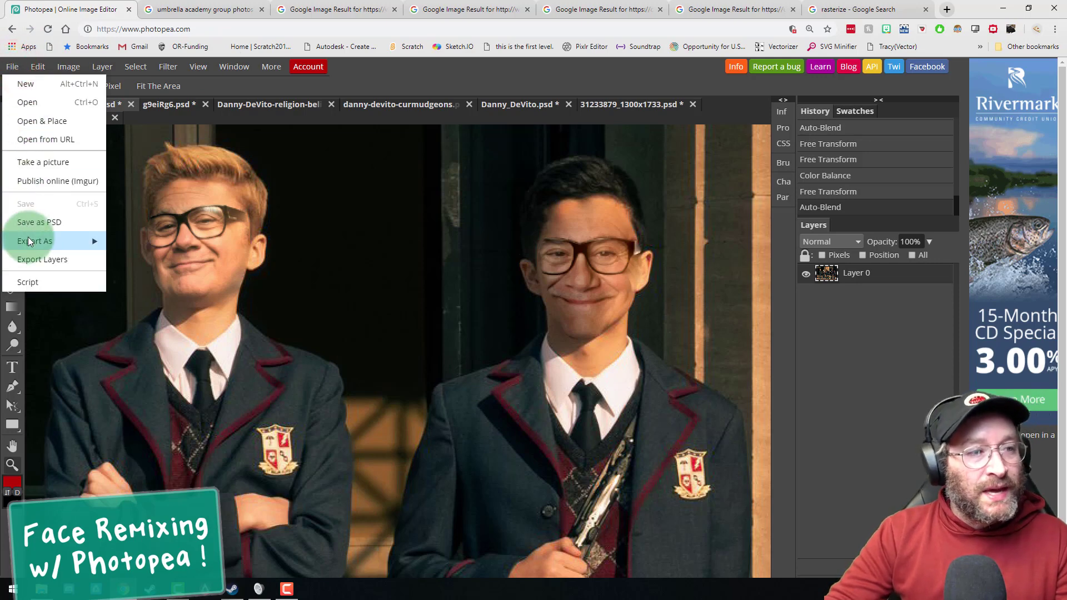
pyautogui.moveTo(47, 239)
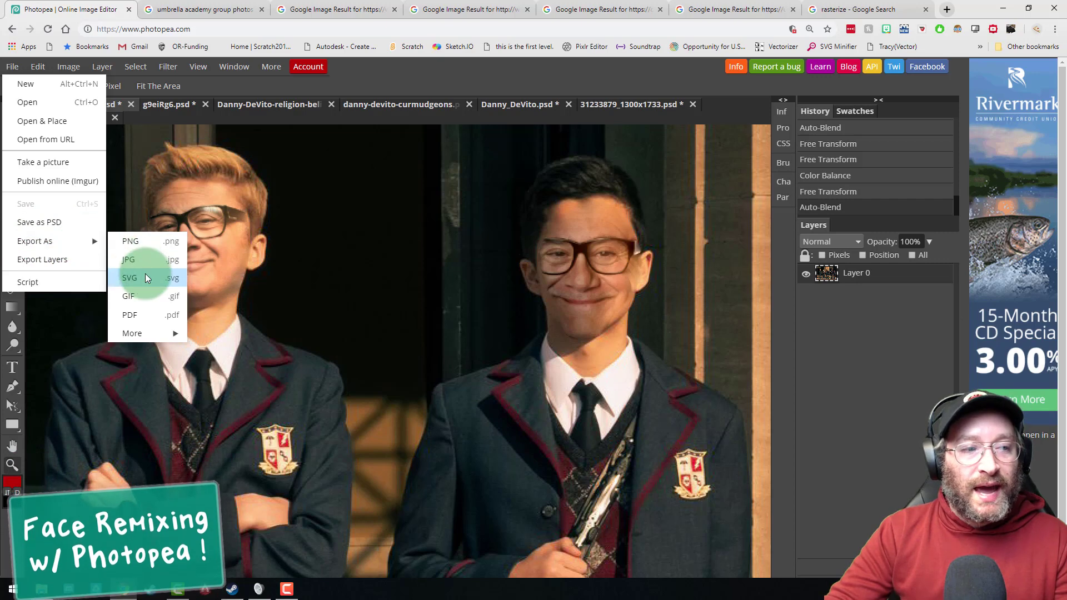
pyautogui.click(160, 248)
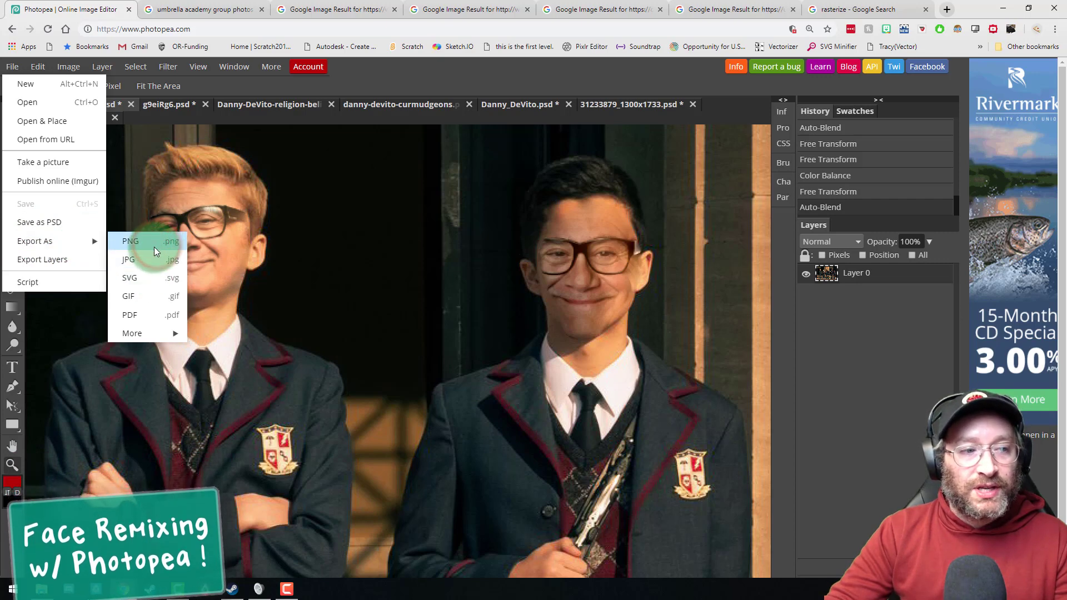
pyautogui.click(528, 269)
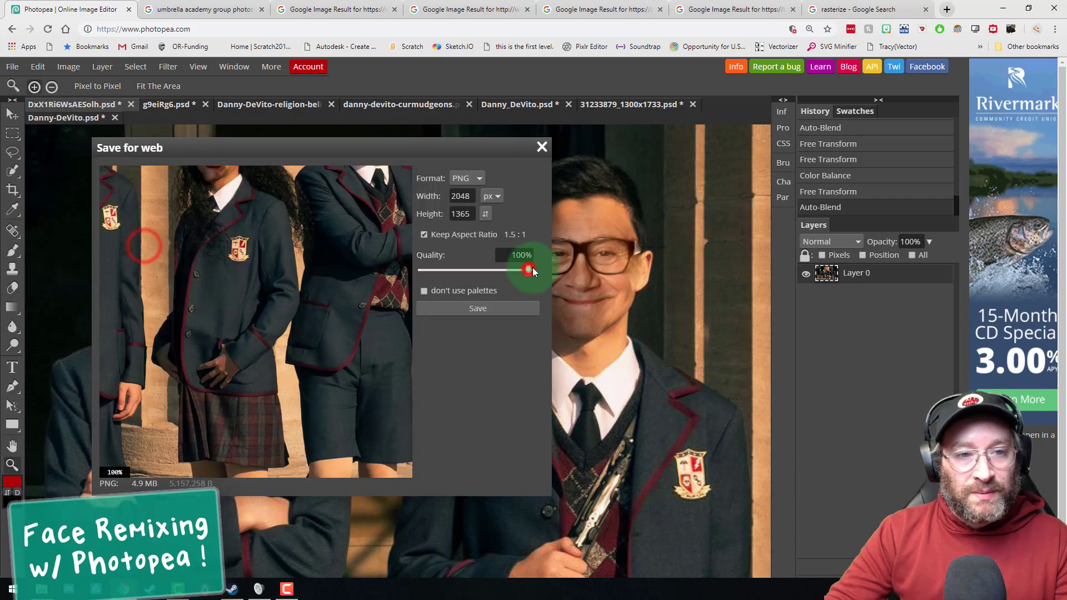
pyautogui.click(478, 308)
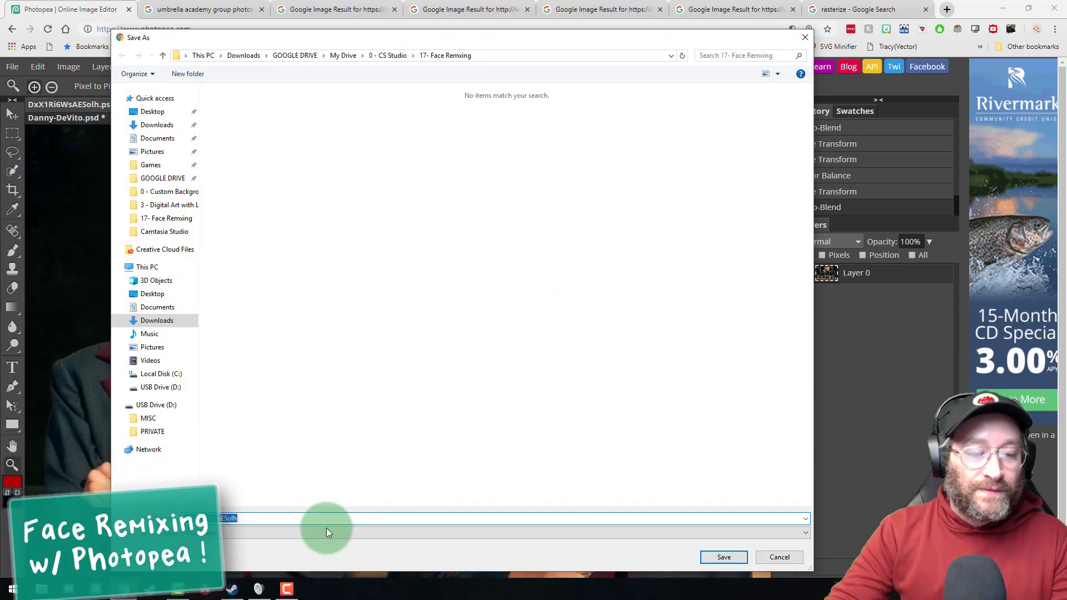
pyautogui.write('SAVE YOUR FACE REMO')
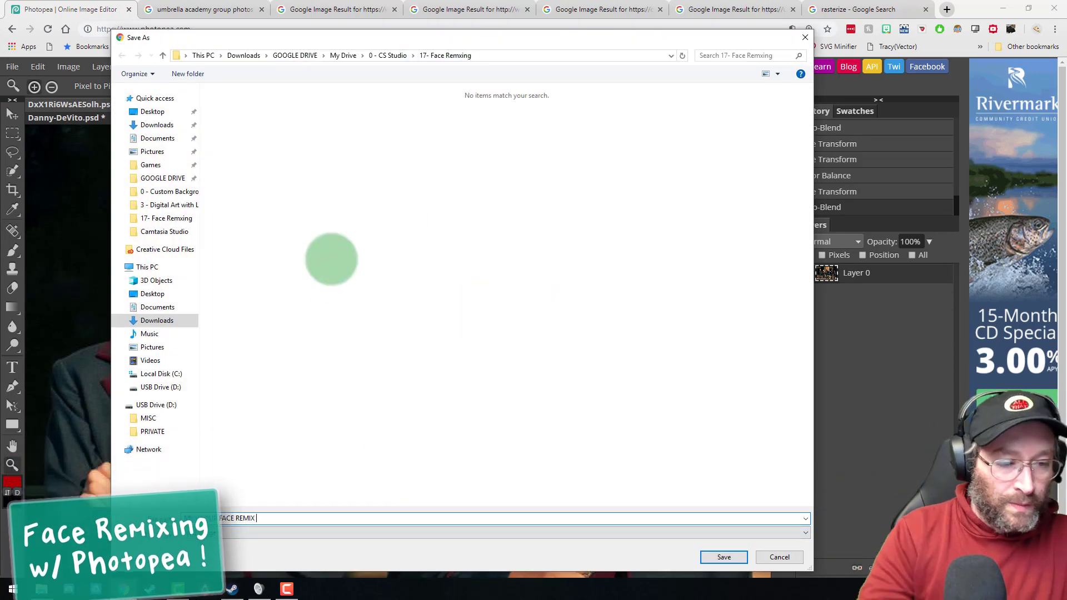